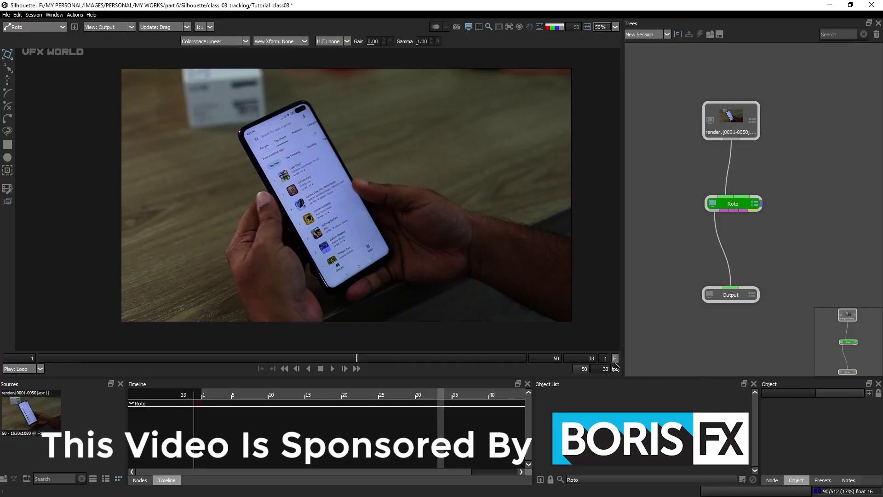
# Play back the phone footage to review the motion and return to the first frame.
pyautogui.moveTo(339, 361); pyautogui.dragTo(327, 360)
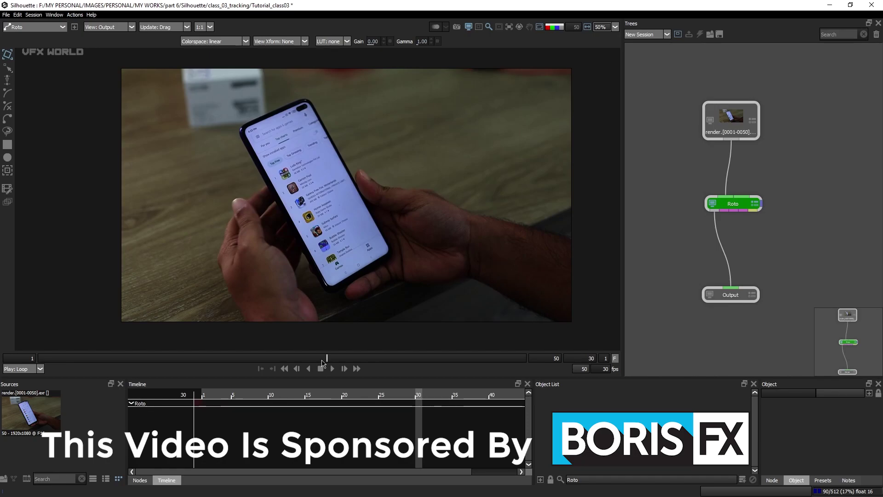
pyautogui.click(333, 369)
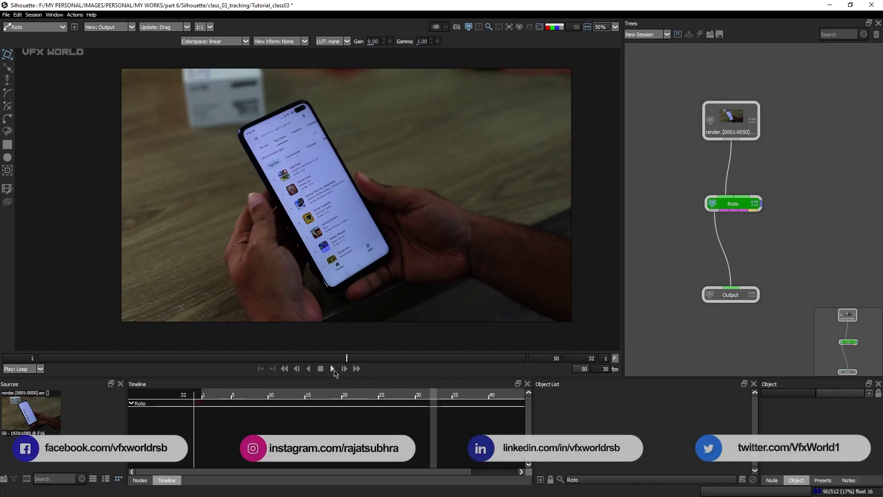
pyautogui.moveTo(343, 358); pyautogui.dragTo(16, 343)
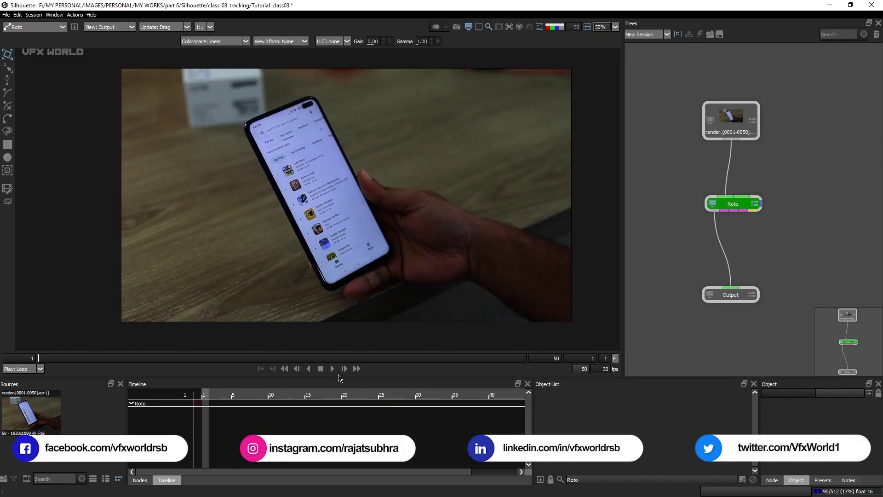
pyautogui.click(332, 368)
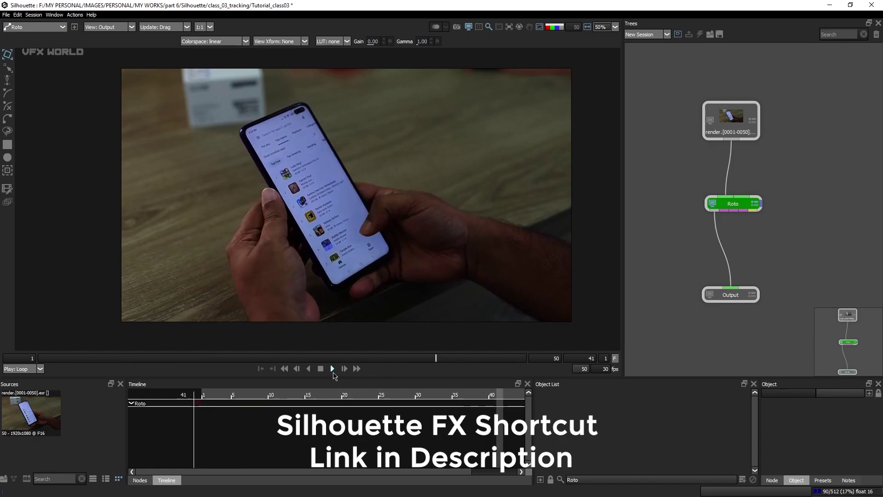
pyautogui.click(333, 373)
pyautogui.moveTo(336, 359); pyautogui.dragTo(20, 393)
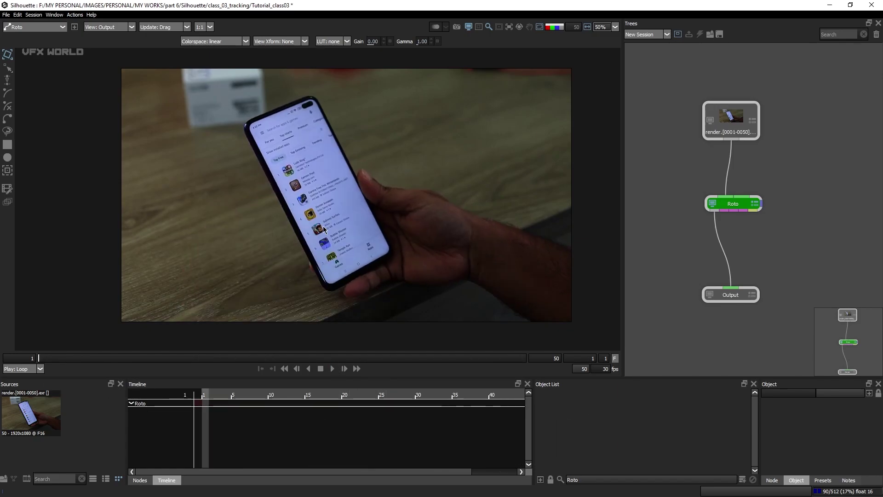
# Open the tracking tools for the Roto node and choose the Point Tracker after looking through the Planar and Mocha trackers.
pyautogui.scroll(2, 332, 172)
pyautogui.scroll(1, 332, 172)
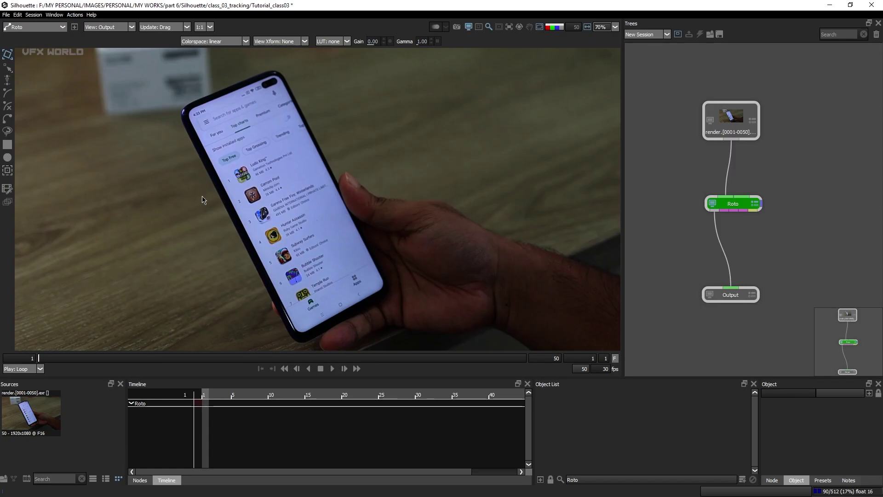
pyautogui.moveTo(202, 197); pyautogui.dragTo(201, 201)
pyautogui.press('t')
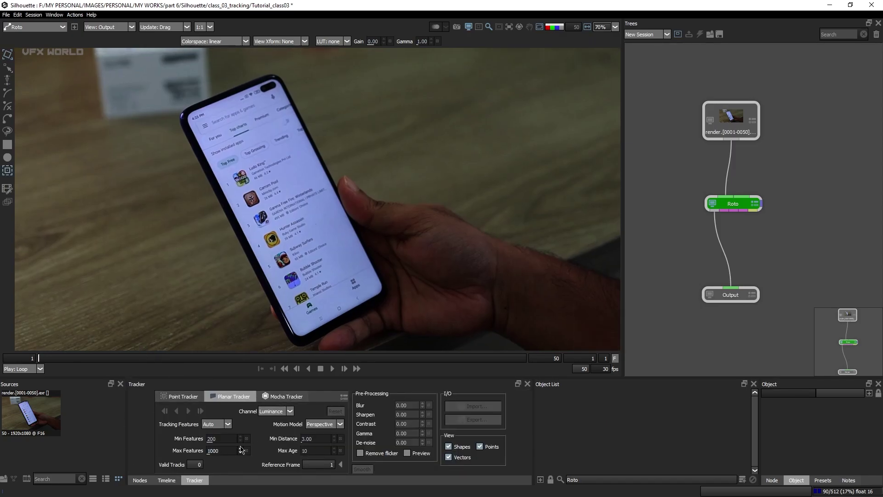
pyautogui.click(182, 396)
pyautogui.click(230, 397)
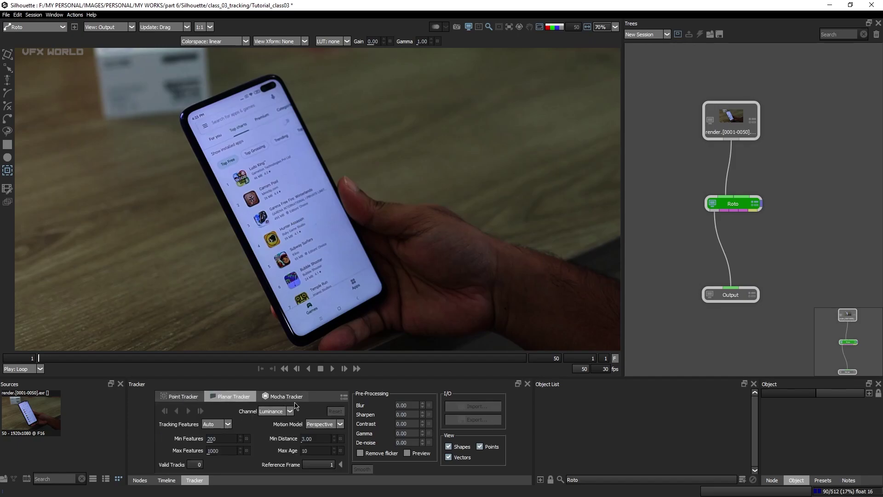
pyautogui.click(295, 402)
pyautogui.click(182, 396)
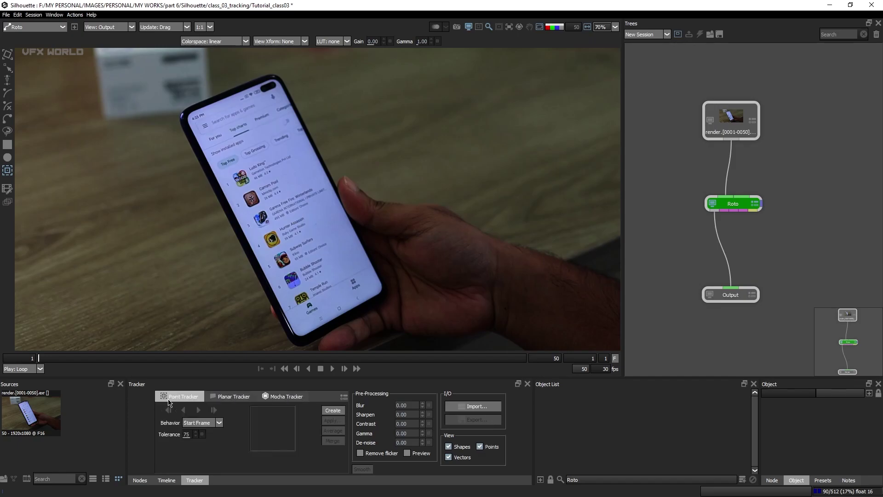
pyautogui.click(230, 397)
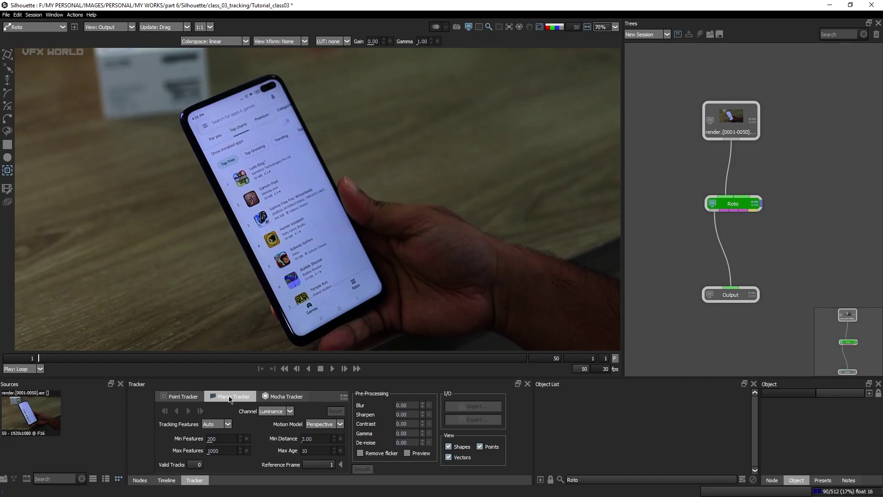
pyautogui.click(180, 396)
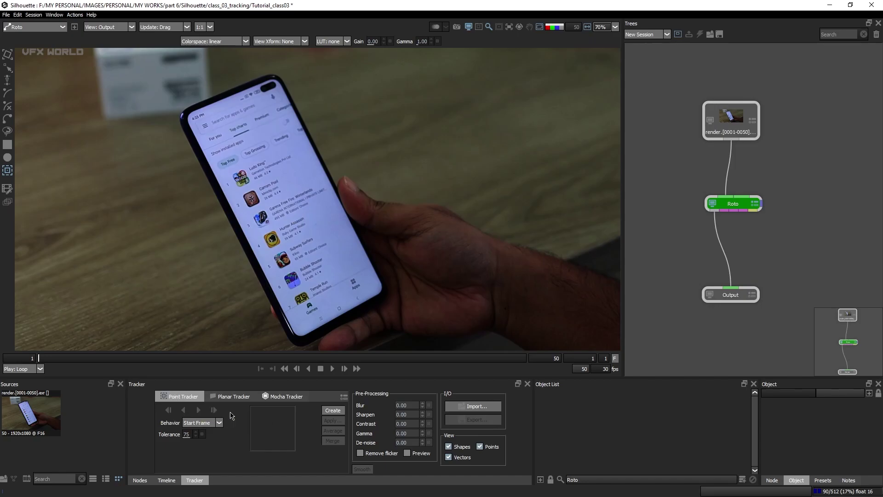
# Look through the Point Tracker's behavior options without changing the selection.
pyautogui.click(206, 423)
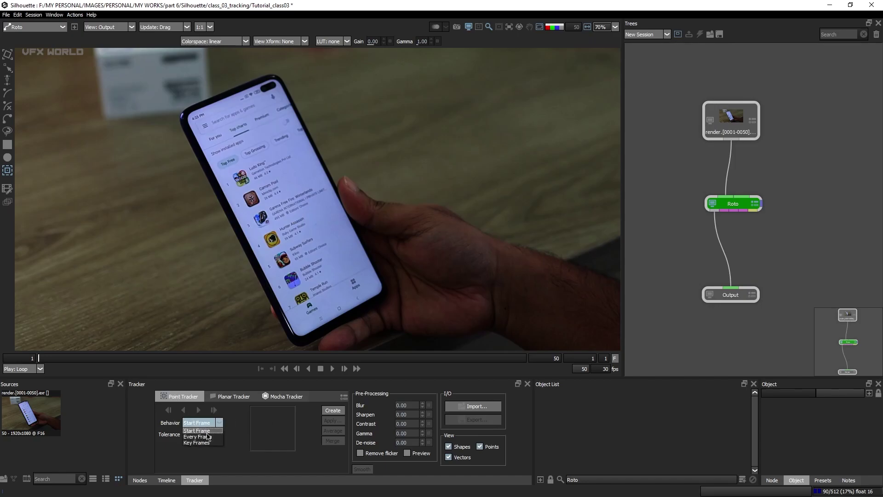
pyautogui.click(208, 454)
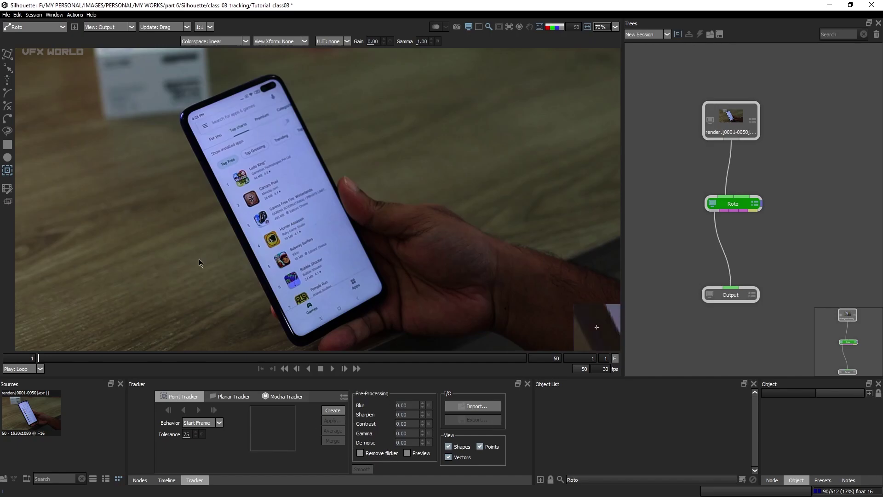
pyautogui.moveTo(225, 210); pyautogui.dragTo(221, 200)
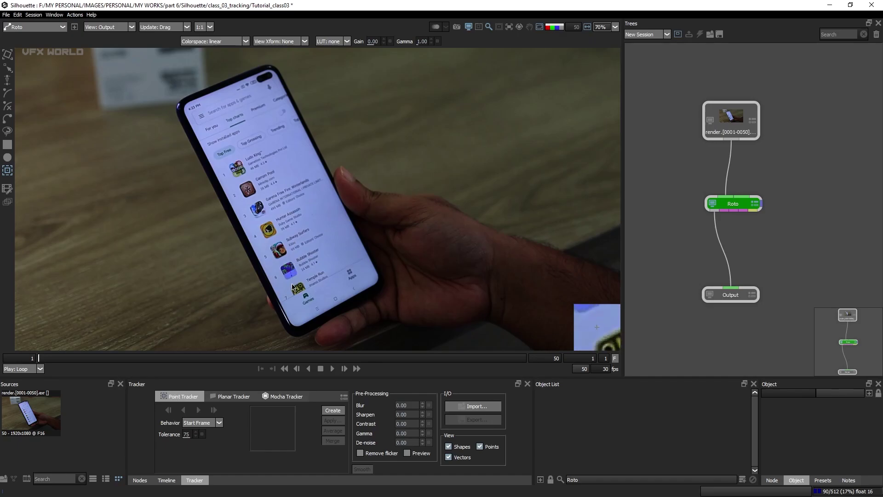
# Preview the tracker's pre-processing and try out blur and sharpen on the footage, resetting each value.
pyautogui.click(407, 453)
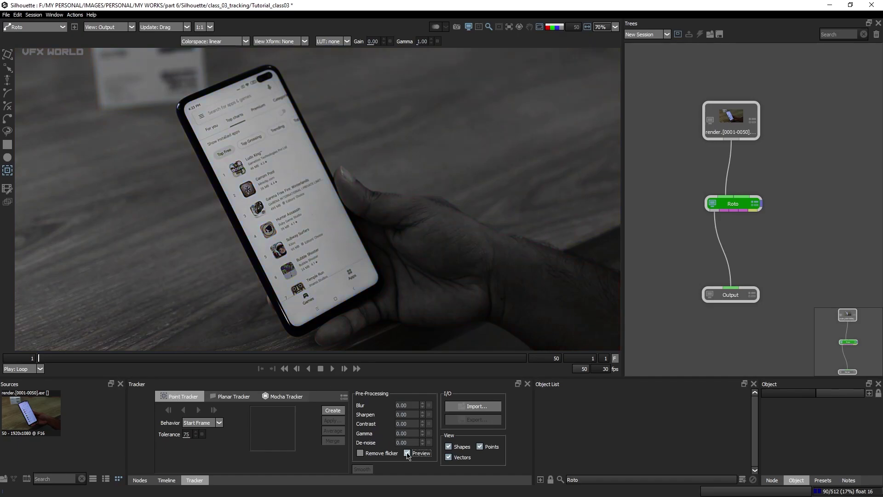
pyautogui.scroll(2, 284, 262)
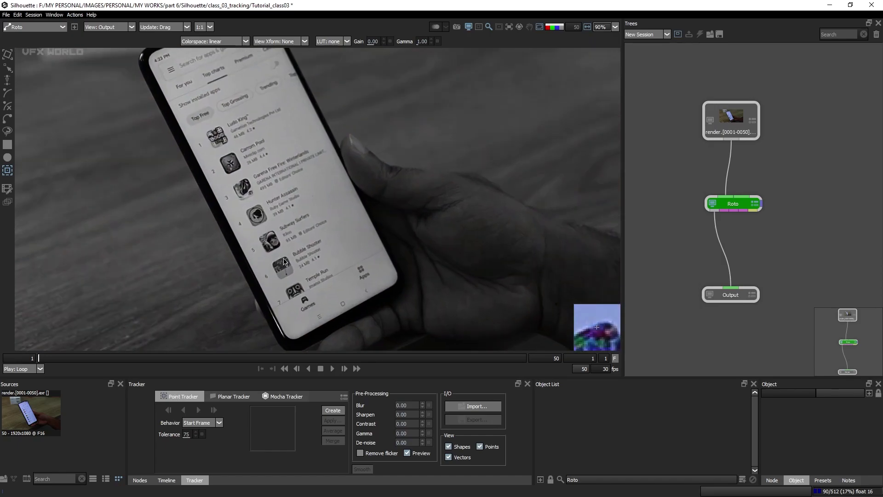
pyautogui.moveTo(420, 405); pyautogui.dragTo(432, 402)
pyautogui.click(428, 405)
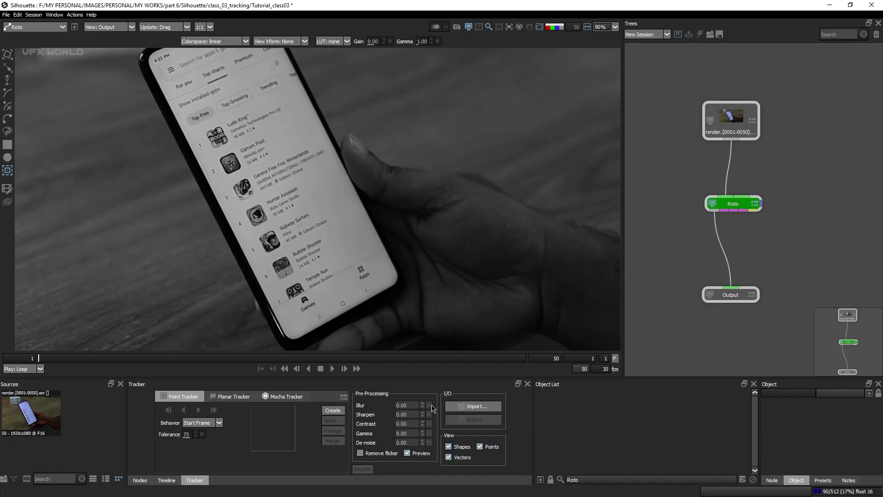
pyautogui.moveTo(412, 412); pyautogui.dragTo(465, 403)
pyautogui.click(428, 415)
# Try a pre-processing contrast of 72, reset it, leave the preview, and toggle flicker removal on and off.
pyautogui.moveTo(405, 425); pyautogui.dragTo(443, 418)
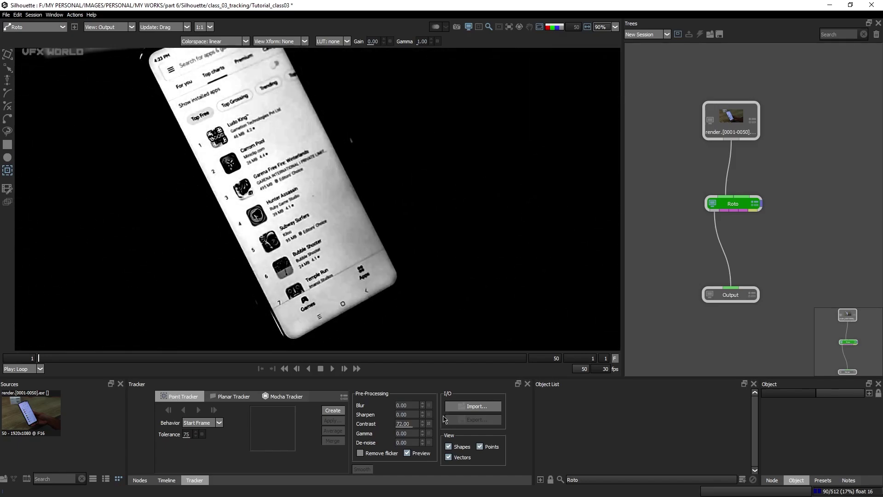
pyautogui.scroll(-3, 347, 241)
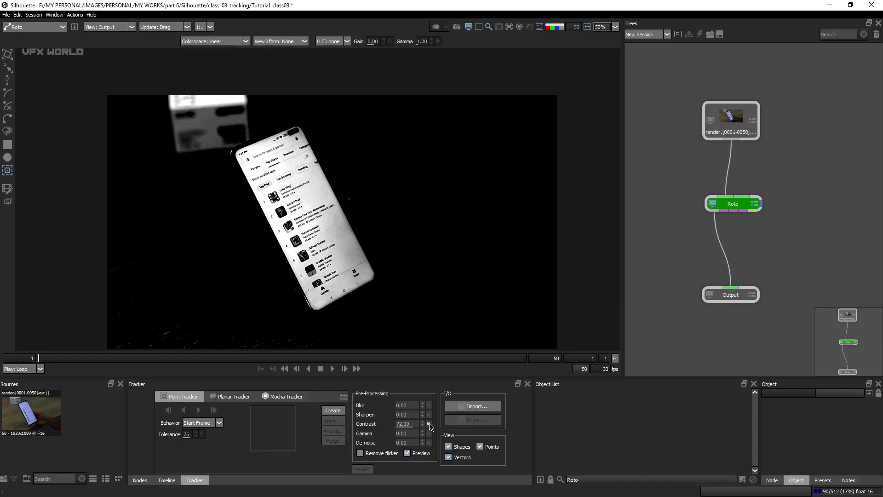
pyautogui.click(429, 424)
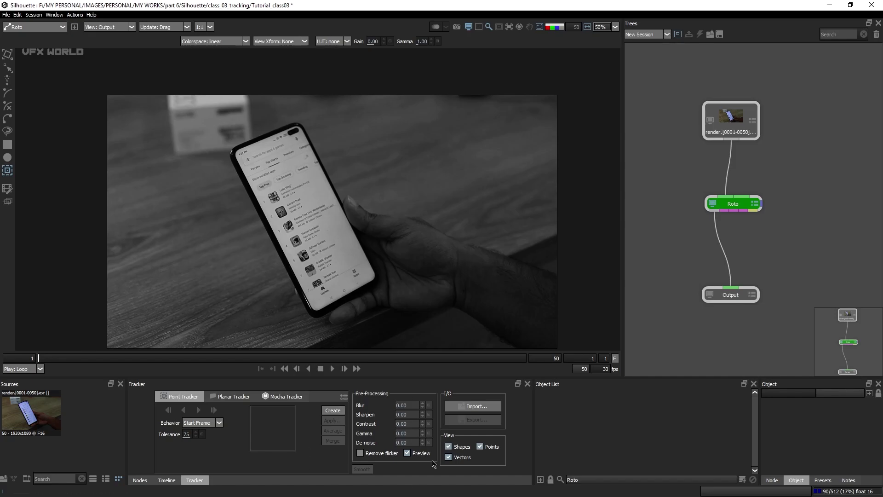
pyautogui.click(407, 453)
pyautogui.click(369, 454)
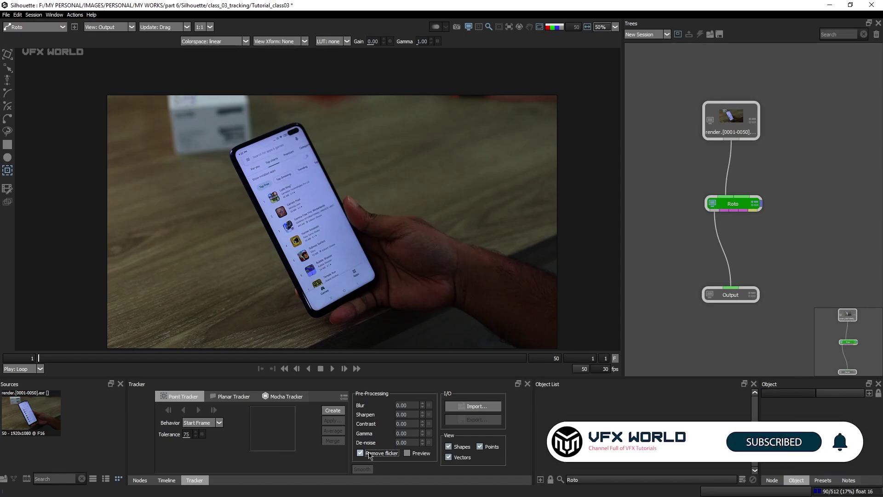
pyautogui.click(369, 454)
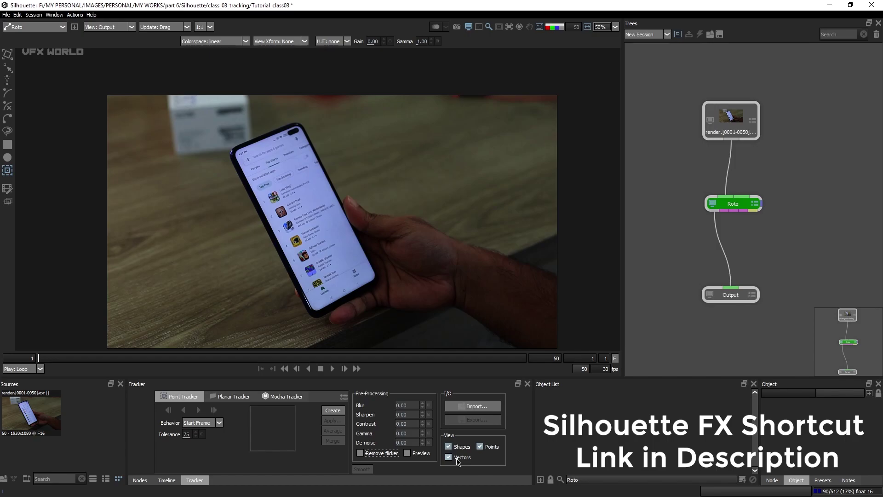
# Set the viewer gamma to 2.00 to brighten the displayed footage.
pyautogui.scroll(5, 287, 164)
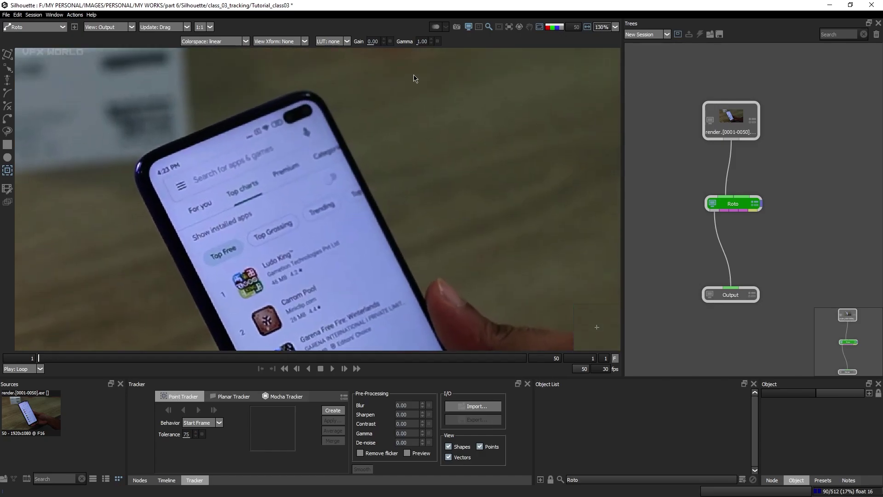
pyautogui.click(430, 40)
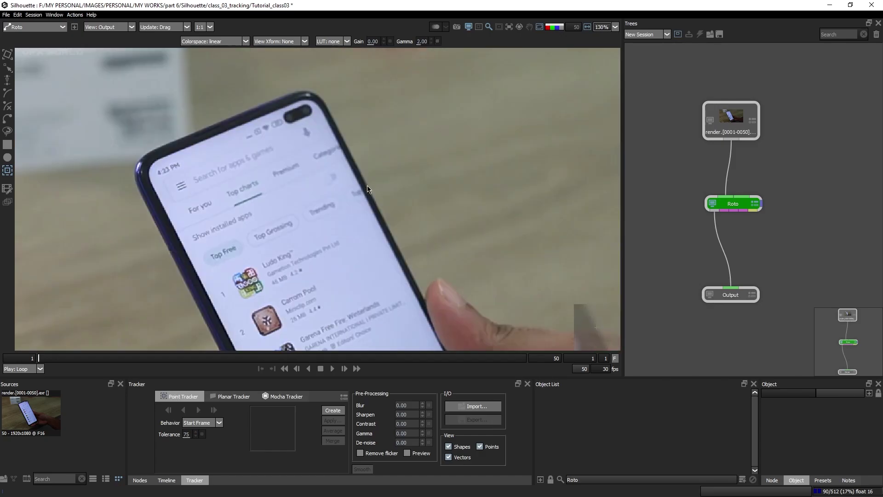
pyautogui.scroll(-2, 358, 300)
pyautogui.scroll(-4, 358, 296)
pyautogui.scroll(2, 353, 149)
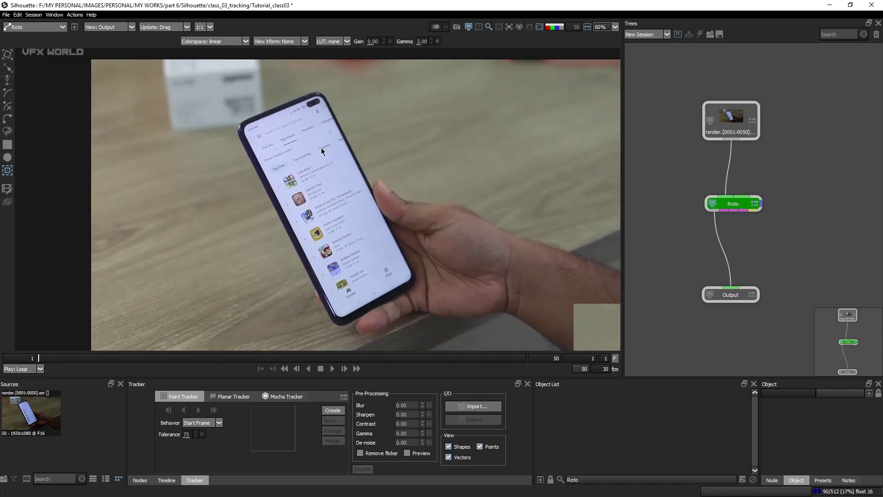
pyautogui.scroll(1, 287, 126)
pyautogui.scroll(-2, 294, 168)
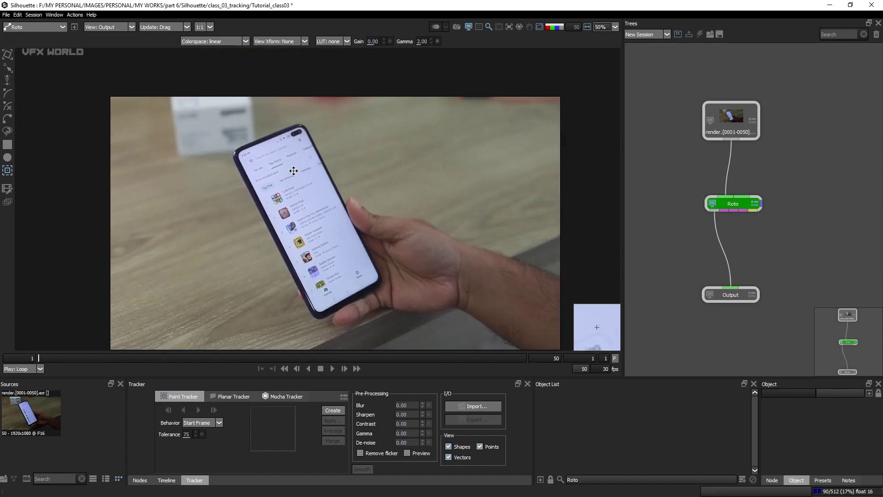
pyautogui.moveTo(301, 197); pyautogui.dragTo(295, 185)
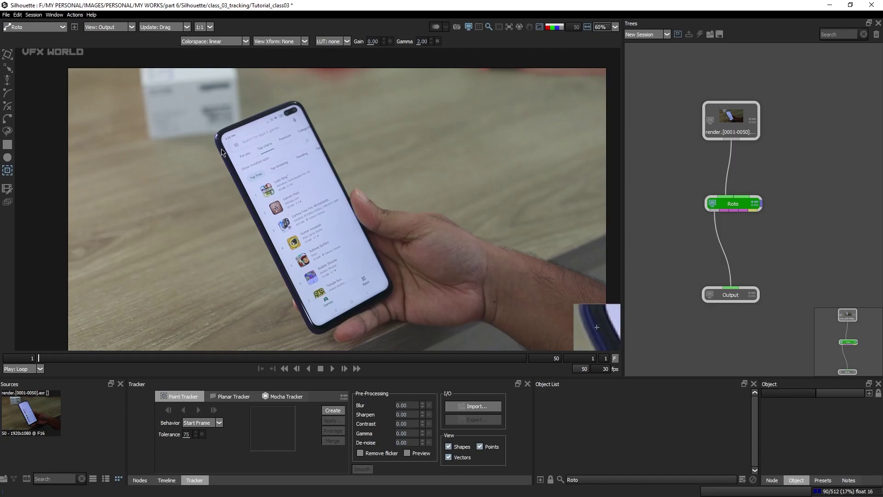
pyautogui.scroll(2, 297, 147)
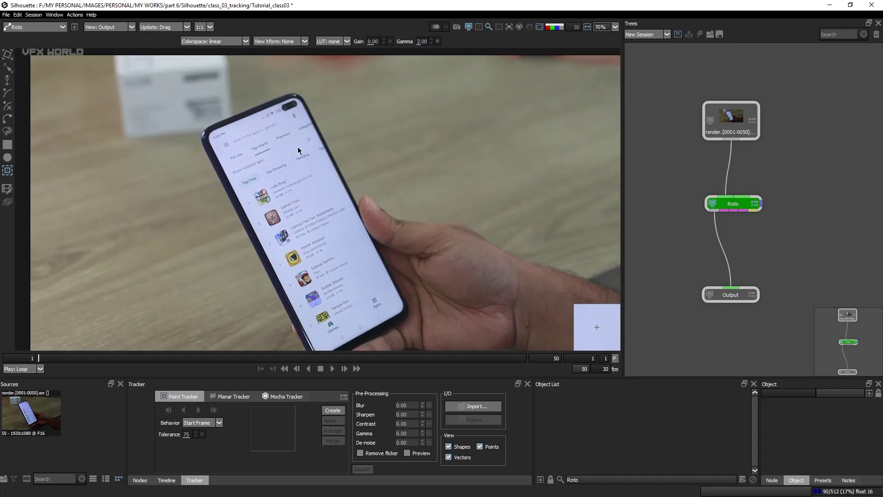
pyautogui.moveTo(297, 147); pyautogui.dragTo(302, 114)
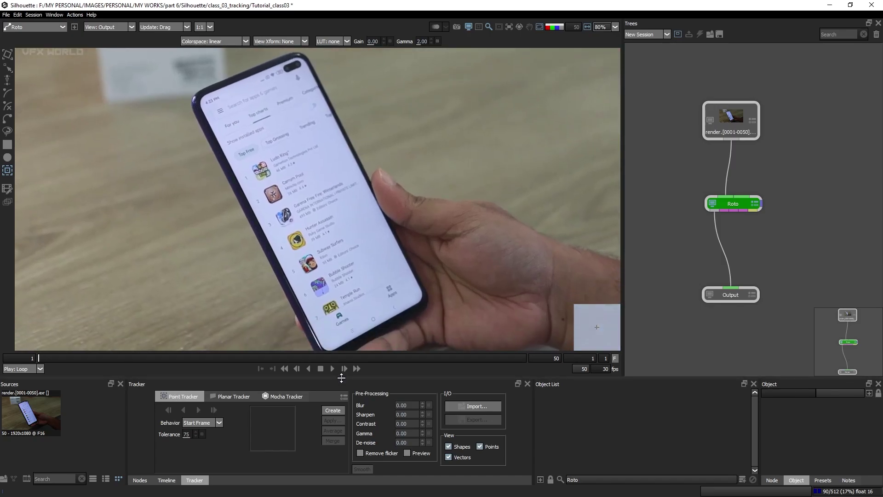
pyautogui.moveTo(341, 378); pyautogui.dragTo(341, 383)
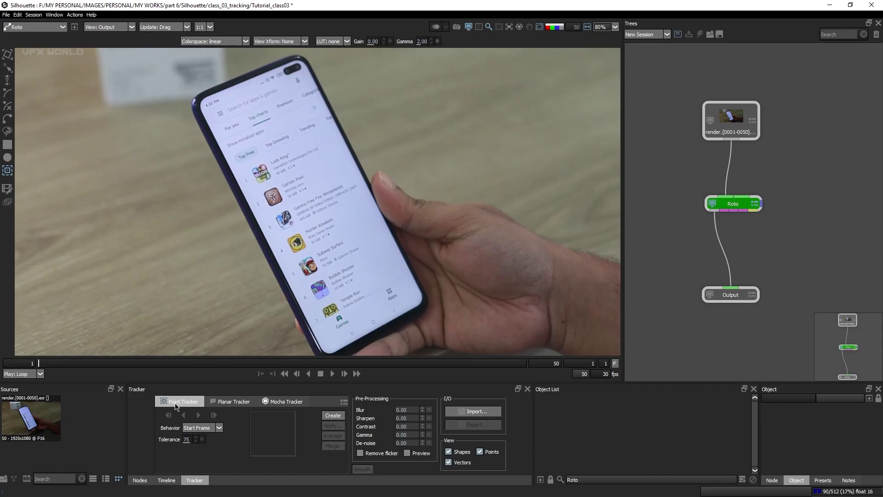
# Create a new point tracker on the first frame of the phone footage.
pyautogui.moveTo(338, 197); pyautogui.dragTo(322, 190)
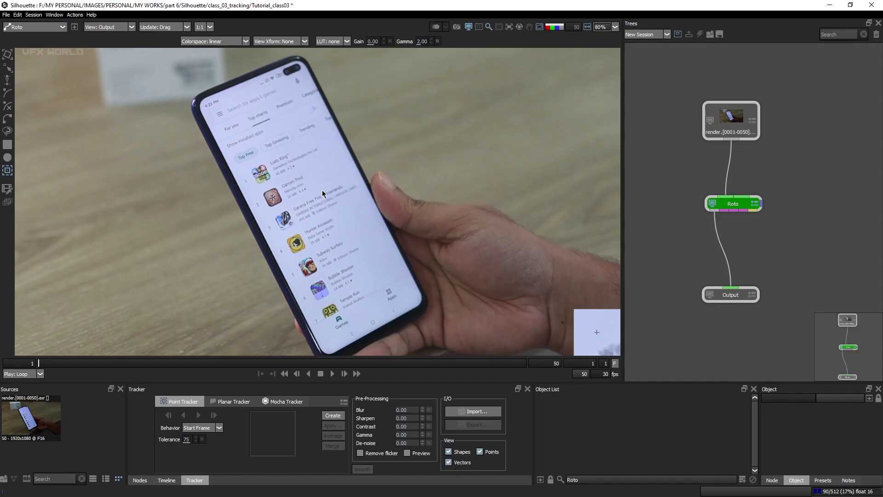
pyautogui.moveTo(297, 199)
pyautogui.mouseDown()
pyautogui.moveTo(300, 217)
pyautogui.moveTo(304, 207)
pyautogui.mouseUp()
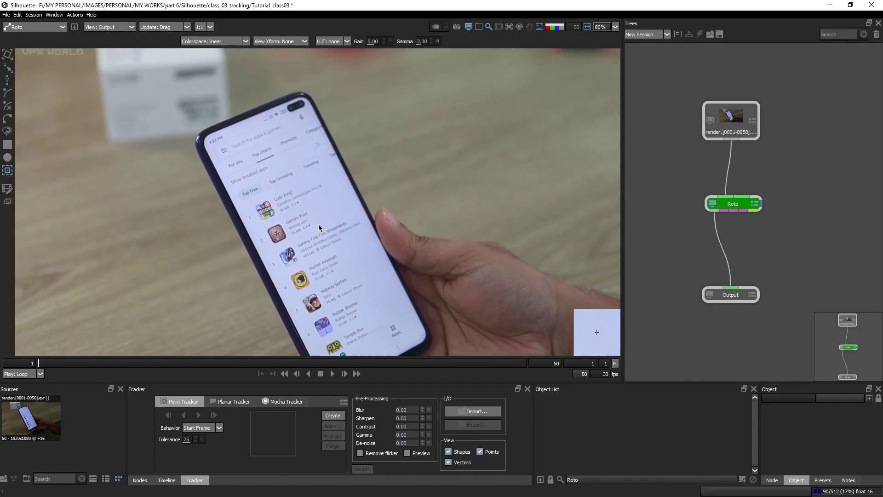
pyautogui.click(333, 415)
pyautogui.scroll(5, 338, 257)
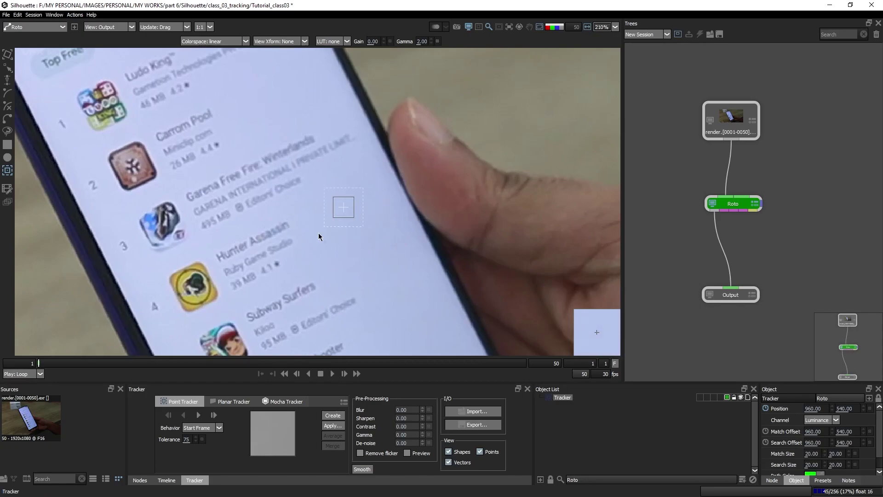
pyautogui.moveTo(321, 180); pyautogui.dragTo(367, 248)
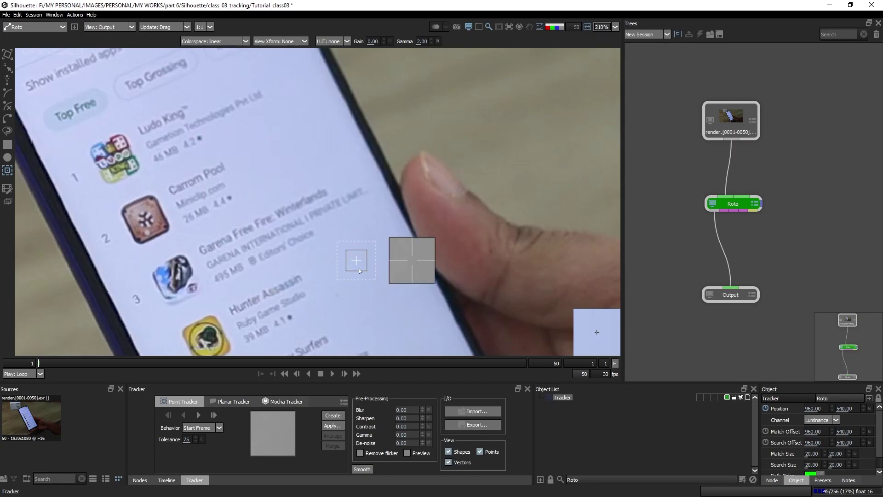
# Place the tracker on the phone's front camera cutout and enlarge its match area to about 47 by 33.
pyautogui.moveTo(362, 290); pyautogui.dragTo(231, 49)
pyautogui.scroll(-4, 391, 341)
pyautogui.moveTo(231, 50); pyautogui.dragTo(291, 136)
pyautogui.scroll(3, 247, 137)
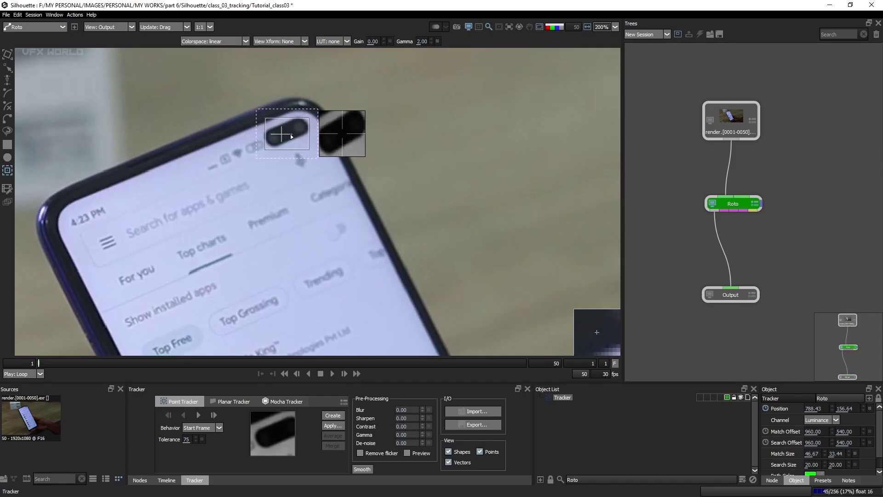
# Center the tracker on the phone's front camera cutout and enlarge its search area to about 22 by 25.
pyautogui.moveTo(316, 109)
pyautogui.mouseDown()
pyautogui.moveTo(337, 95)
pyautogui.moveTo(318, 106)
pyautogui.mouseUp()
pyautogui.moveTo(281, 140); pyautogui.dragTo(287, 134)
pyautogui.scroll(-1, 310, 156)
pyautogui.scroll(2, 308, 167)
pyautogui.moveTo(308, 166); pyautogui.dragTo(326, 181)
pyautogui.scroll(-1, 327, 181)
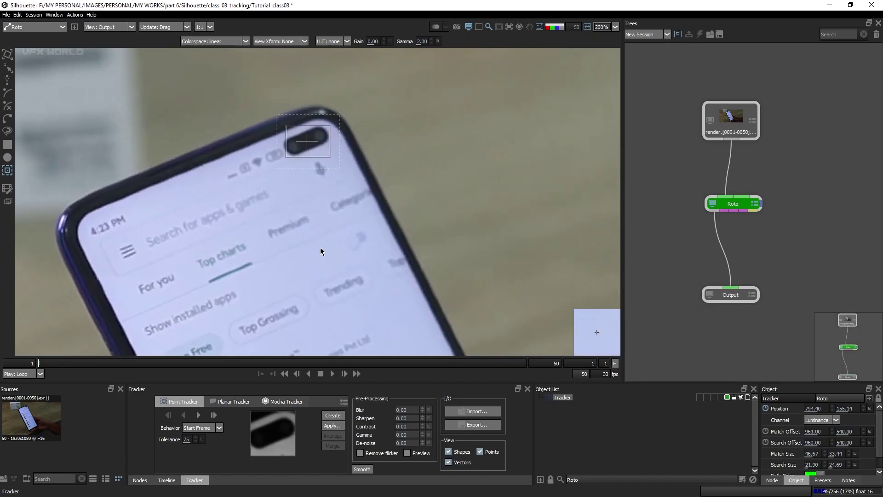
# Track the camera cutout forward through frame 50 and return to the first frame to inspect the tracker's path up close.
pyautogui.click(199, 415)
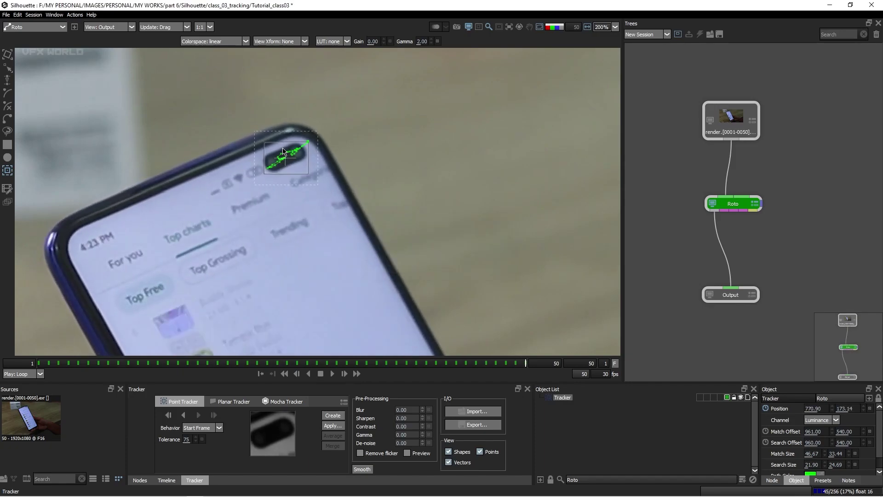
pyautogui.click(46, 363)
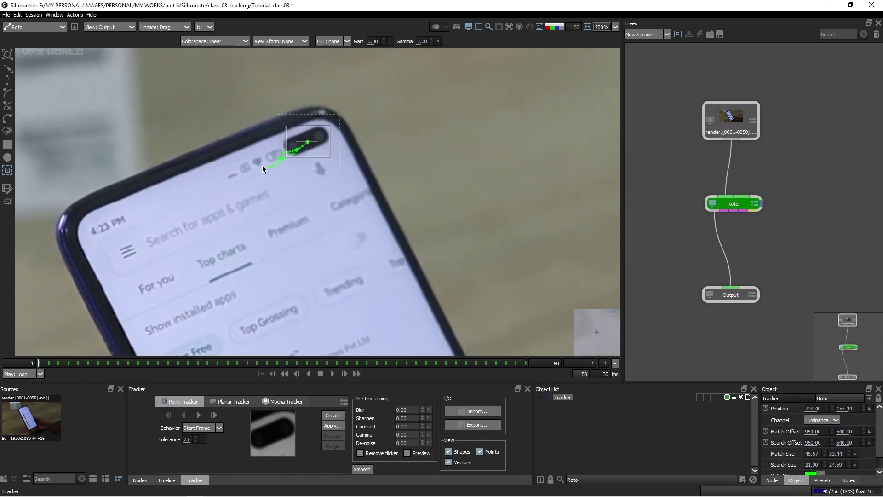
pyautogui.scroll(4, 308, 142)
pyautogui.scroll(2, 312, 142)
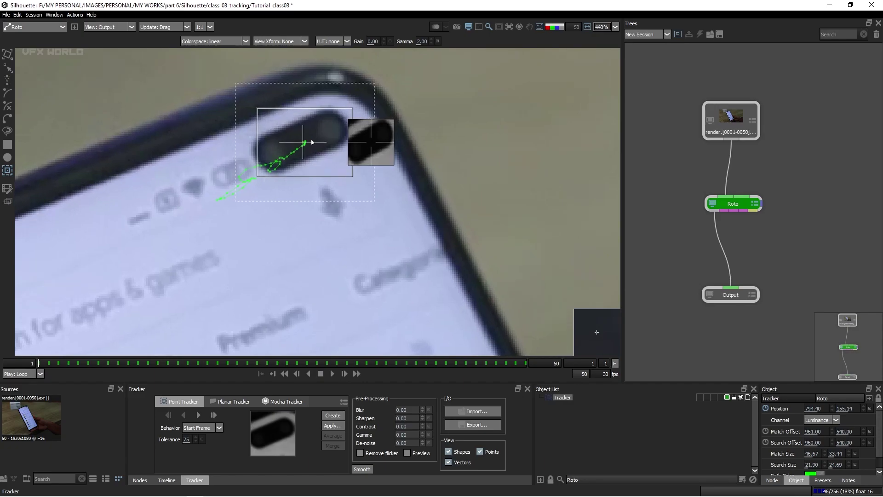
pyautogui.scroll(2, 312, 143)
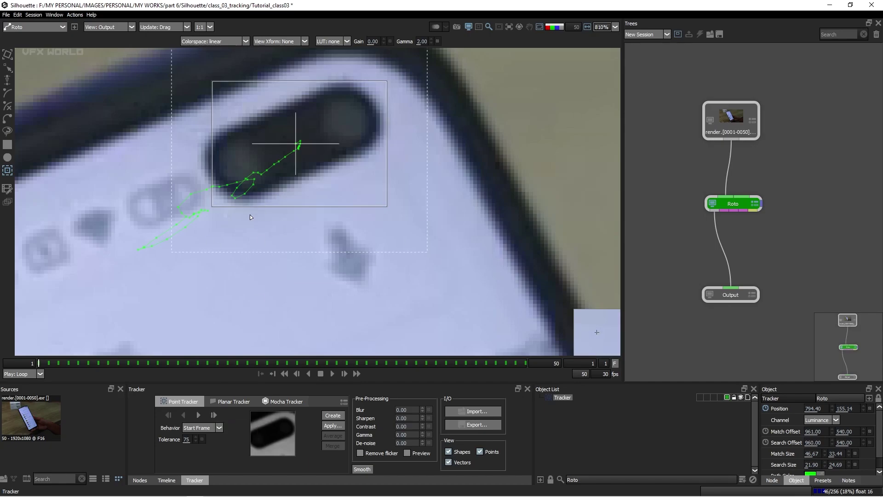
# Re-track the camera cutout forward one frame at a time from frame 1 through the clip.
pyautogui.click(213, 415)
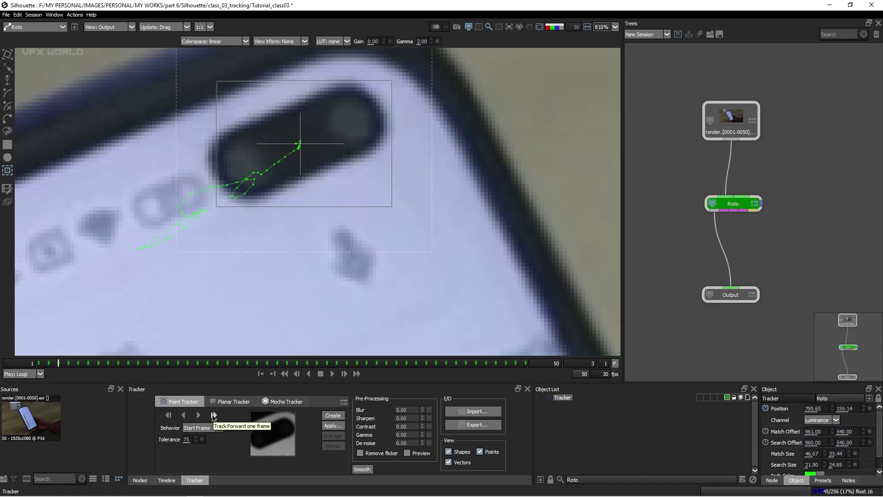
pyautogui.click(214, 416)
pyautogui.click(214, 415)
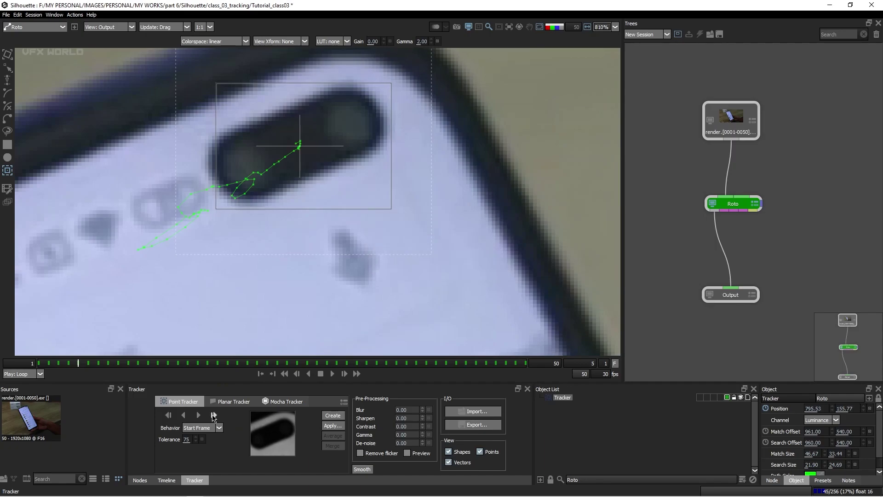
pyautogui.click(213, 416)
pyautogui.click(214, 416)
pyautogui.click(214, 416)
pyautogui.click(213, 417)
pyautogui.click(214, 416)
pyautogui.click(213, 416)
pyautogui.click(214, 415)
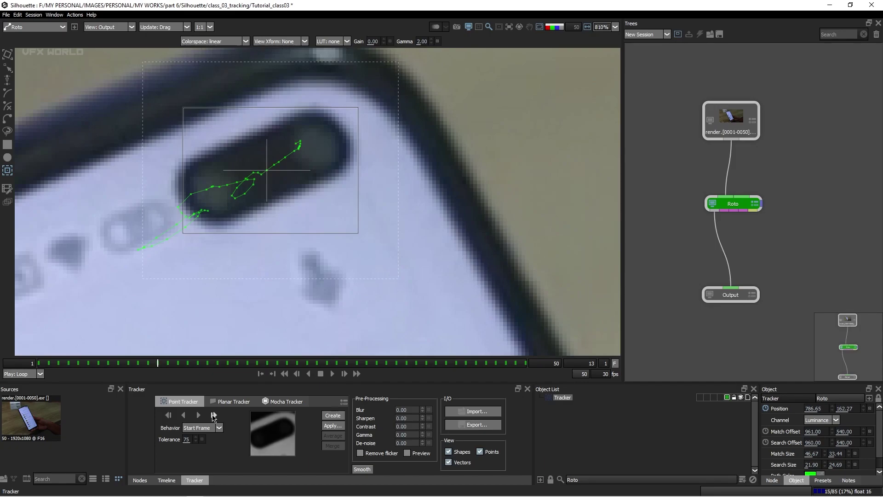
pyautogui.click(213, 415)
pyautogui.click(214, 416)
pyautogui.click(214, 415)
pyautogui.click(214, 416)
pyautogui.click(214, 415)
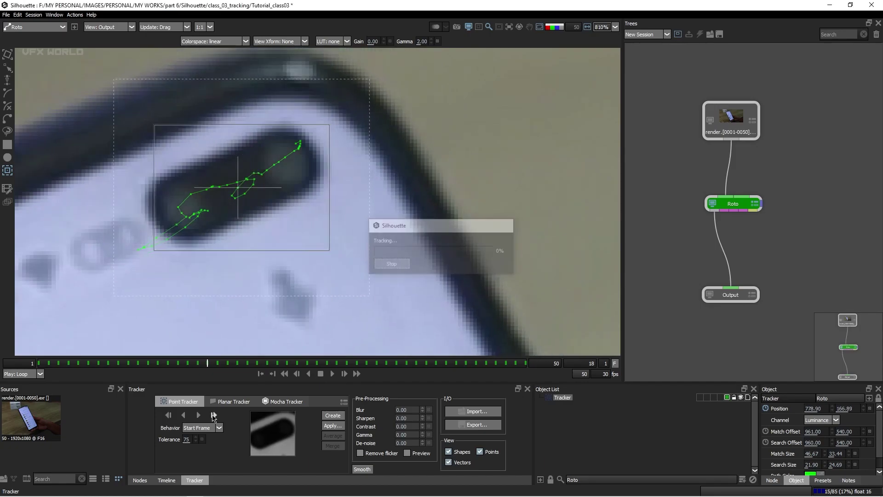
pyautogui.click(214, 415)
pyautogui.click(213, 416)
pyautogui.click(213, 415)
pyautogui.click(213, 416)
pyautogui.click(213, 415)
pyautogui.click(213, 415)
pyautogui.click(214, 415)
pyautogui.click(213, 415)
pyautogui.click(213, 415)
pyautogui.click(213, 415)
pyautogui.click(213, 415)
pyautogui.click(213, 415)
pyautogui.click(213, 415)
pyautogui.click(213, 415)
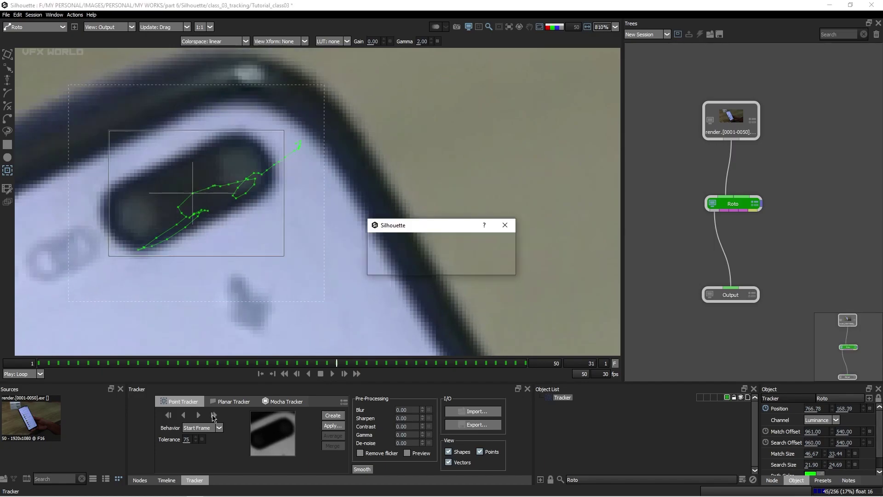
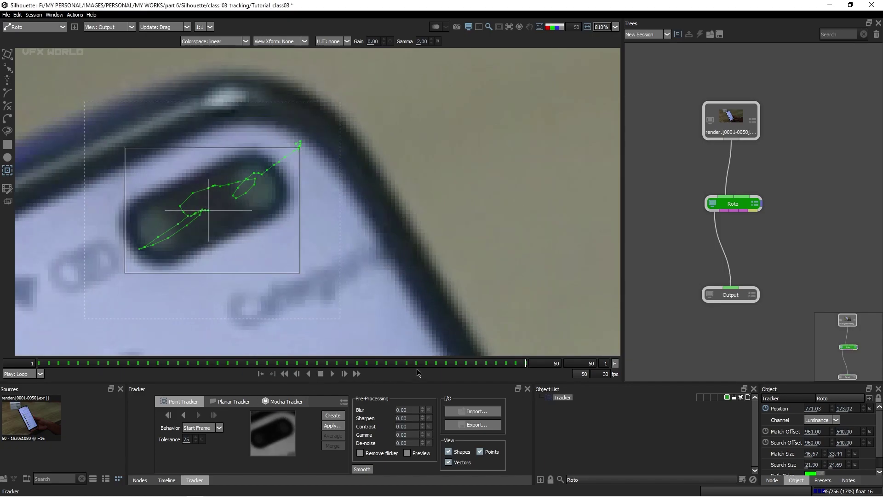
# Scrub back through the tracked frames to frame 1 and review the tracker on the camera cutout.
pyautogui.moveTo(458, 366); pyautogui.dragTo(40, 349)
pyautogui.scroll(-6, 374, 194)
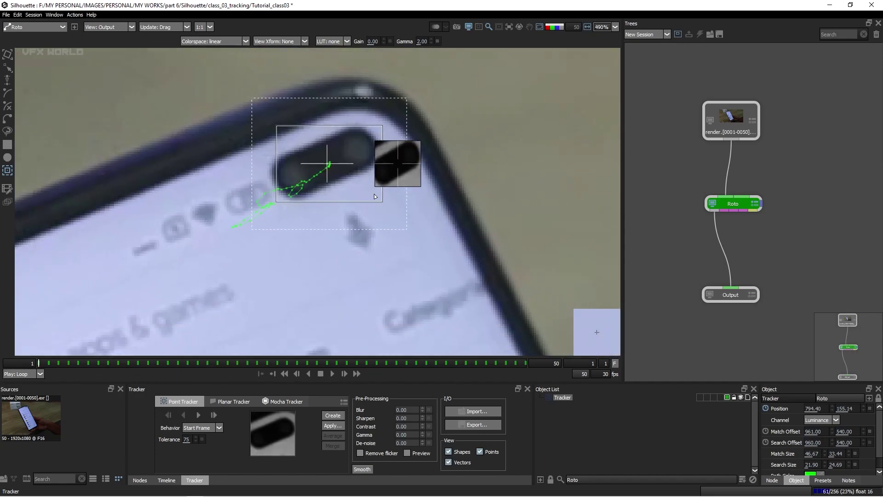
pyautogui.scroll(-8, 368, 200)
pyautogui.moveTo(367, 198); pyautogui.dragTo(325, 174)
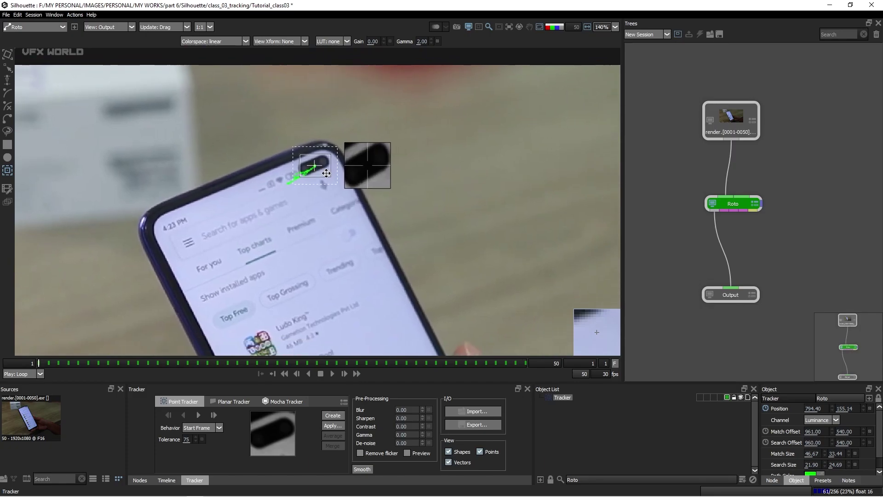
pyautogui.scroll(4, 318, 171)
pyautogui.scroll(1, 317, 169)
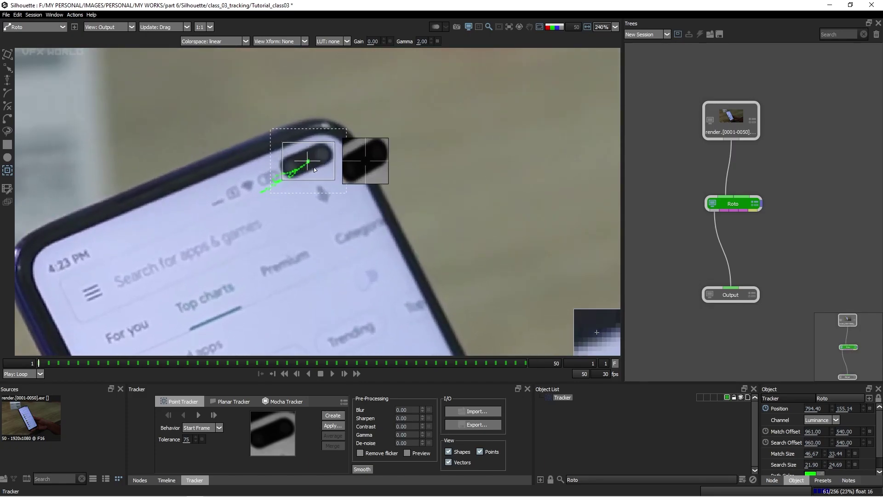
# Create a layer and apply the tracker to it as a match-move with X-axis and Y-axis position enabled.
pyautogui.click(613, 434)
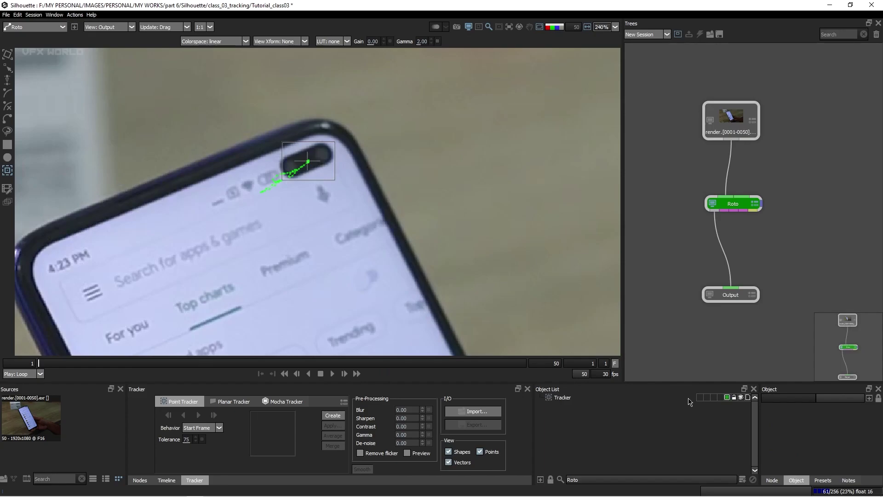
pyautogui.click(744, 480)
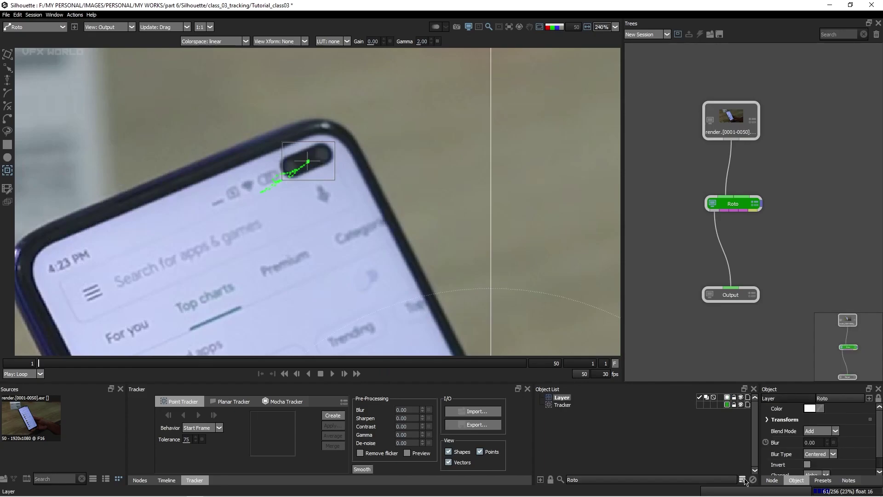
pyautogui.keyDown('shift'); pyautogui.click(563, 405); pyautogui.keyUp('shift')
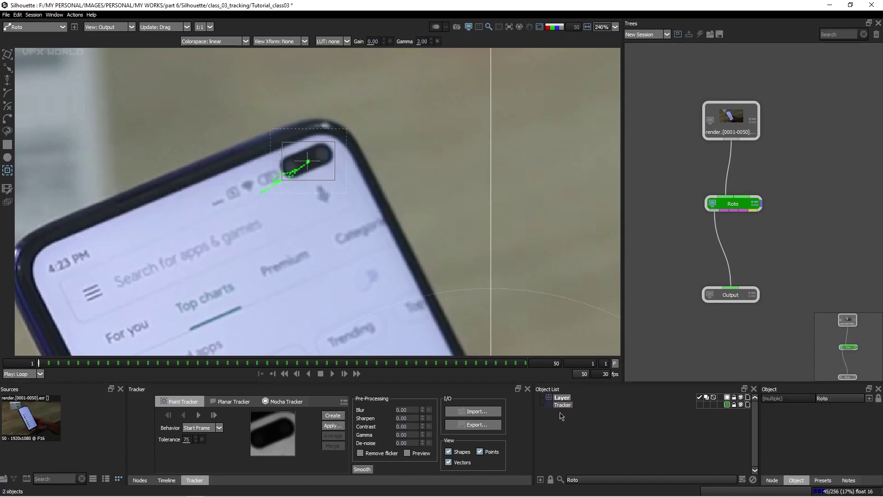
pyautogui.click(330, 429)
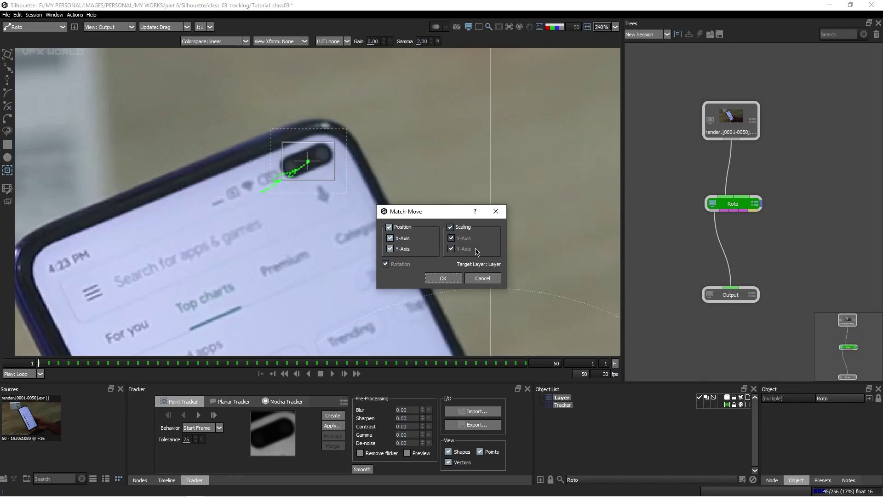
pyautogui.click(443, 278)
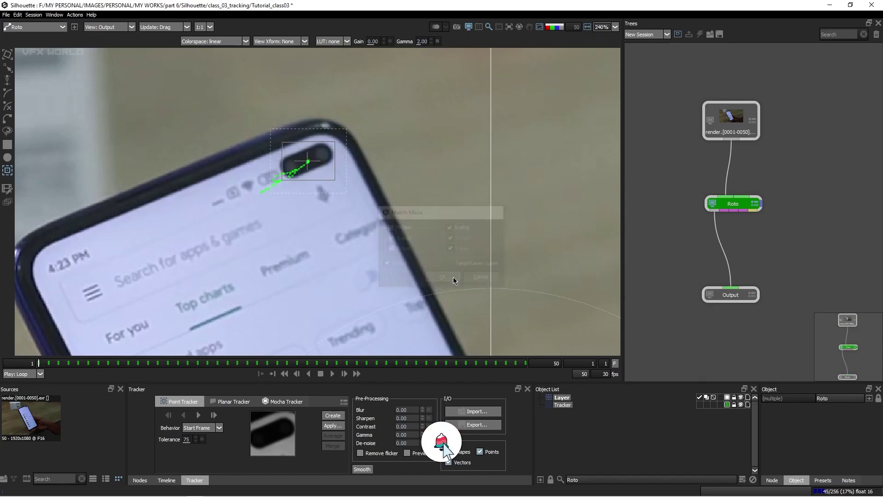
# Draw a circle in the match-moved layer around the phone's camera corner and play the clip to check how it follows.
pyautogui.click(564, 400)
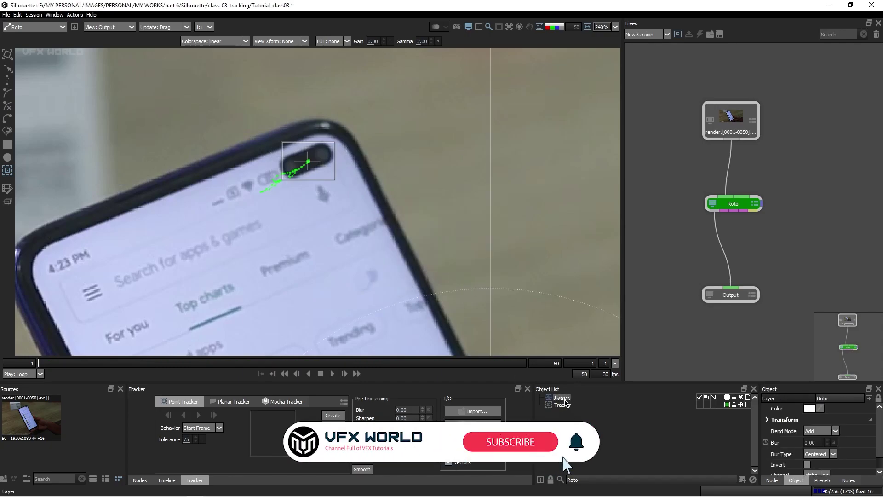
pyautogui.click(167, 480)
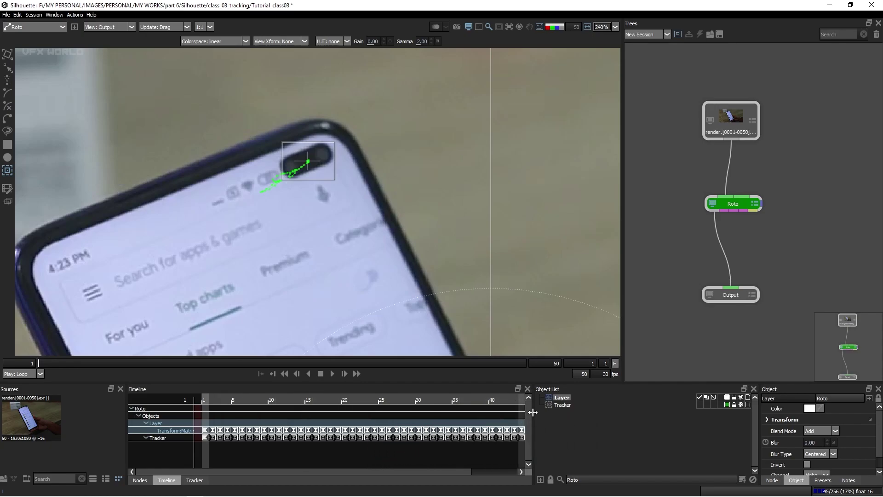
pyautogui.moveTo(278, 228); pyautogui.dragTo(253, 262)
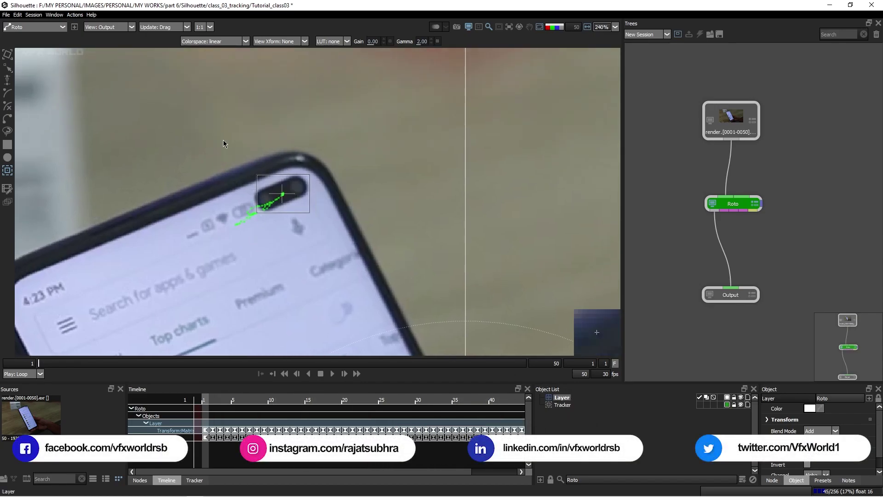
pyautogui.click(7, 158)
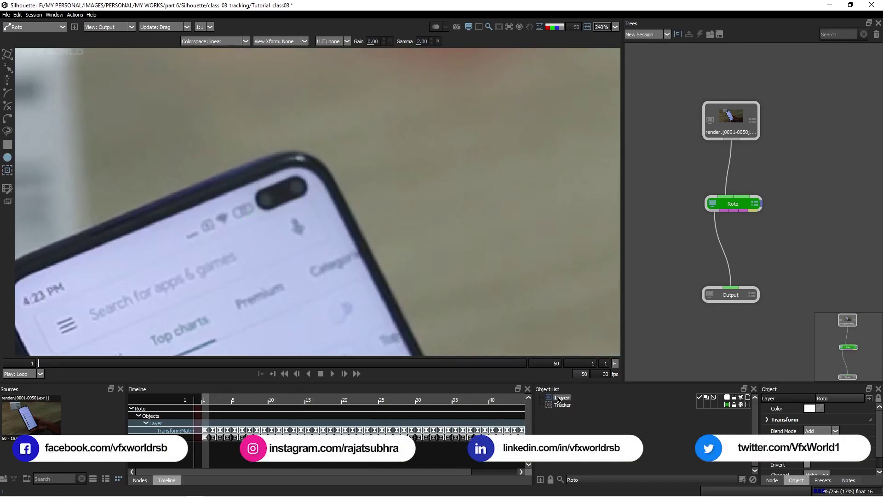
pyautogui.moveTo(245, 164); pyautogui.dragTo(372, 245)
pyautogui.click(332, 374)
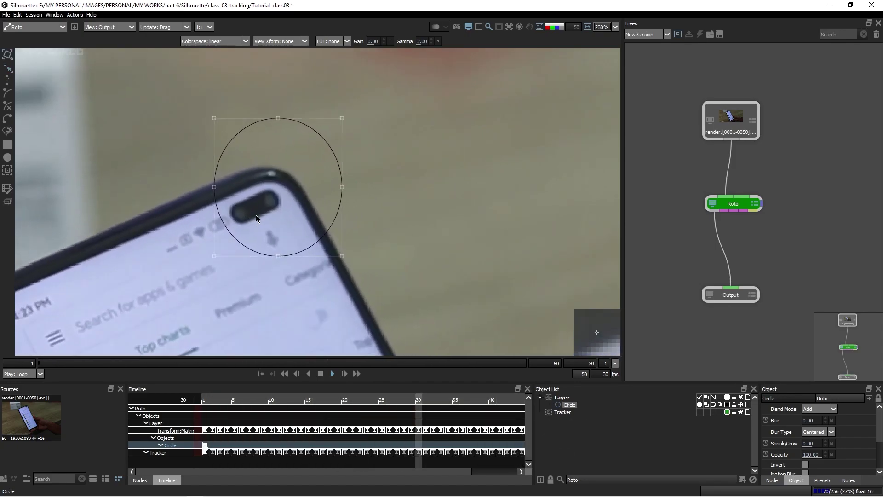
# Move the circle from the camera corner onto the thumb holding the phone and play the clip to check its motion there.
pyautogui.scroll(-3, 256, 214)
pyautogui.scroll(-2, 240, 156)
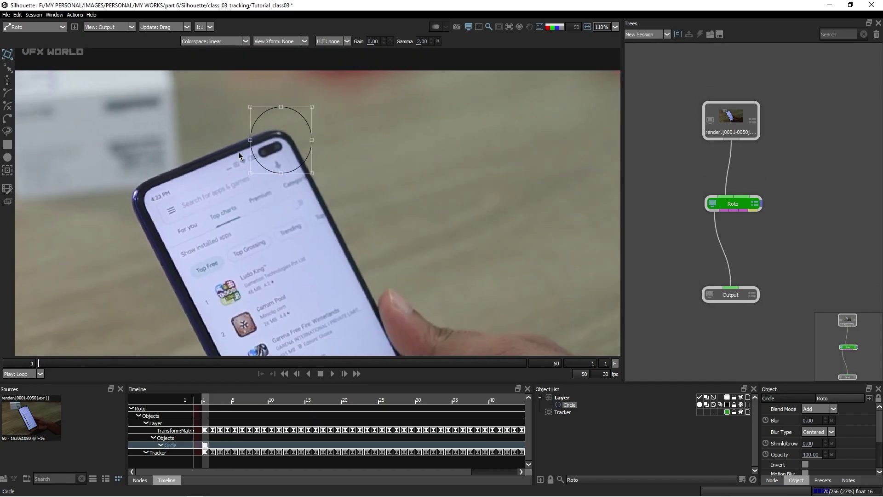
pyautogui.moveTo(307, 162); pyautogui.dragTo(407, 346)
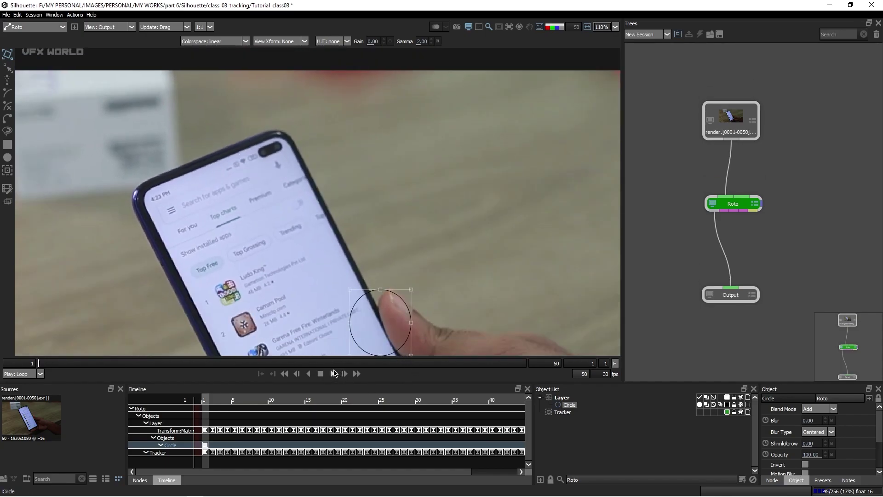
pyautogui.click(332, 373)
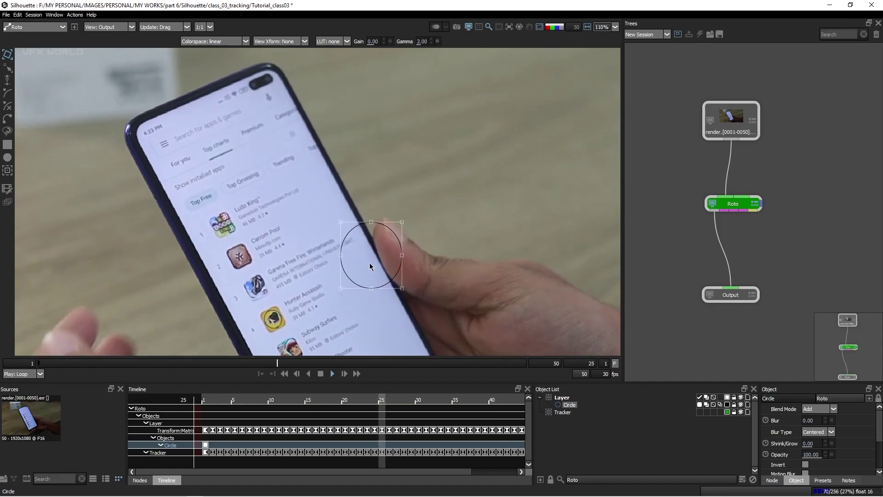
pyautogui.click(332, 373)
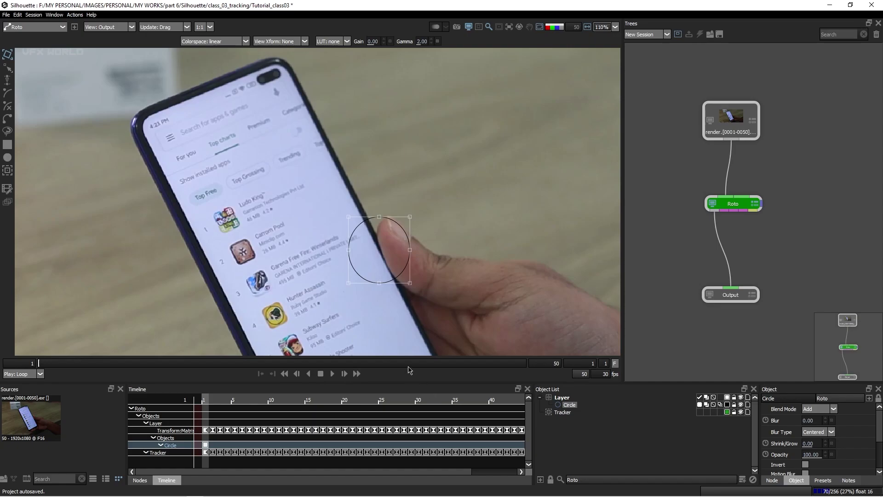
# Delete the test layer with its circle and reselect the camera cutout's tracker.
pyautogui.click(565, 399)
pyautogui.press('Delete')
pyautogui.click(566, 400)
pyautogui.moveTo(291, 171); pyautogui.dragTo(286, 196)
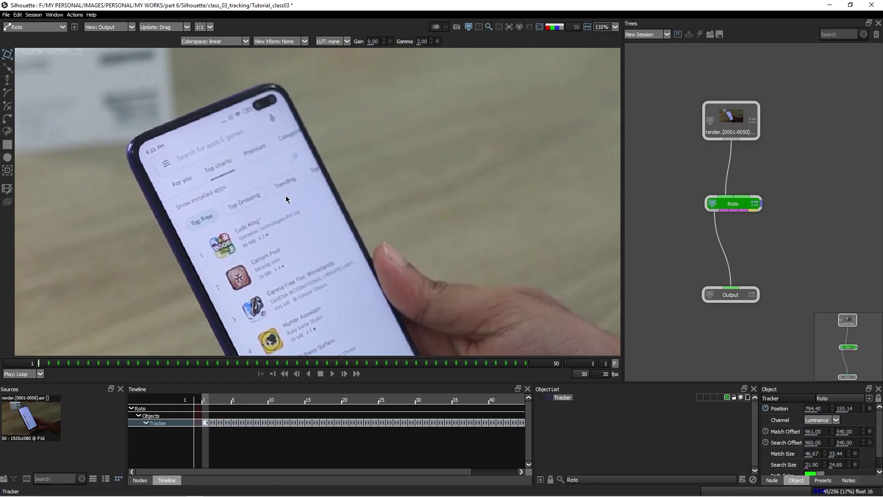
# Create a second point tracker on the phone's Games icon with a match area of about 32 by 32.
pyautogui.click(8, 171)
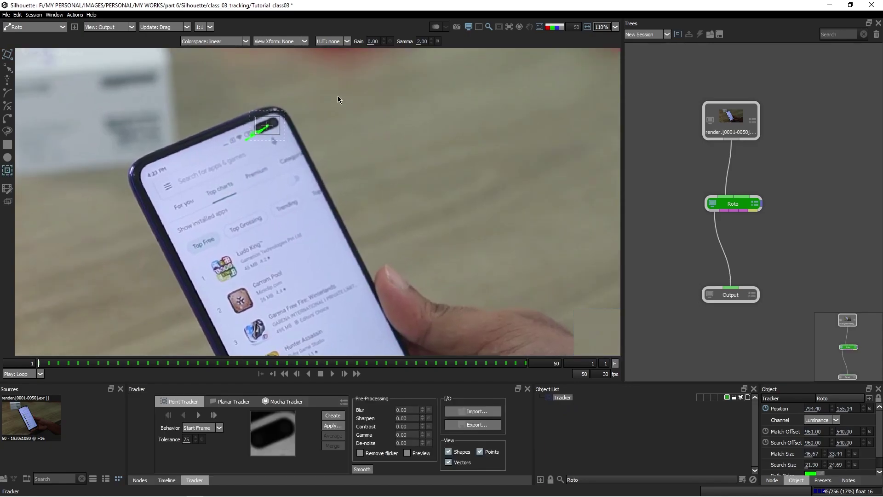
pyautogui.moveTo(309, 276); pyautogui.dragTo(288, 75)
pyautogui.scroll(5, 308, 286)
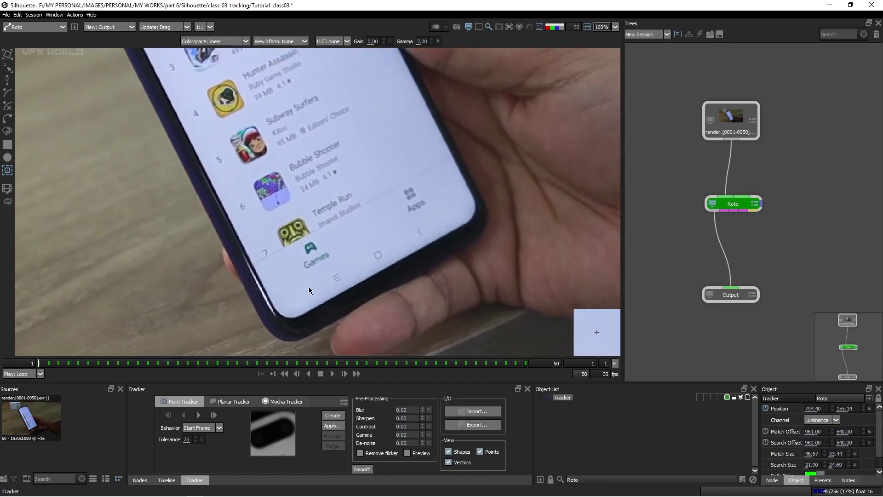
pyautogui.scroll(1, 308, 286)
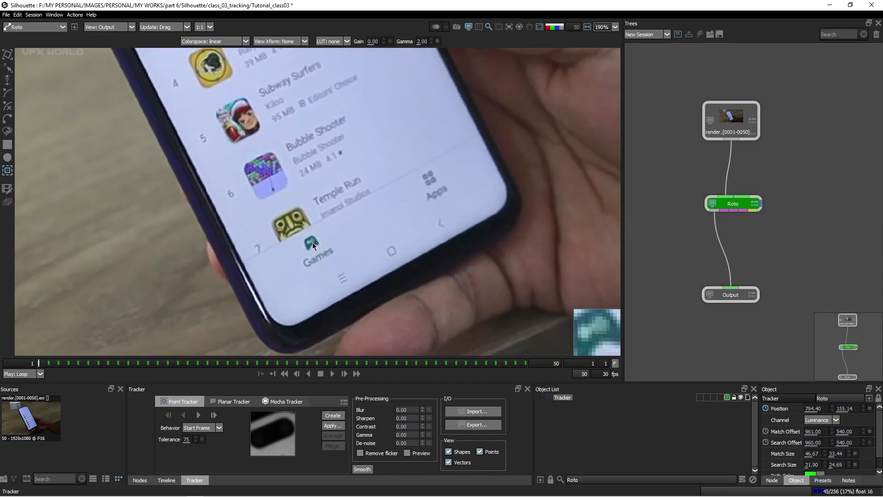
pyautogui.moveTo(312, 243); pyautogui.dragTo(312, 242)
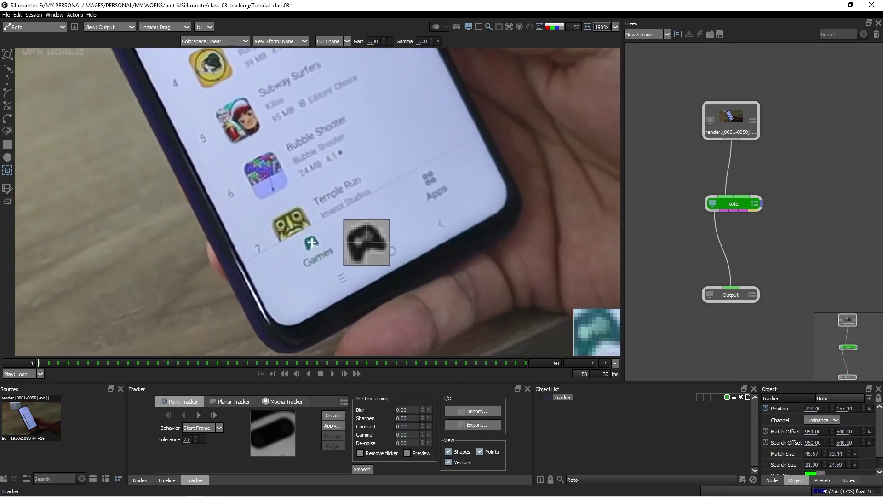
pyautogui.click(334, 418)
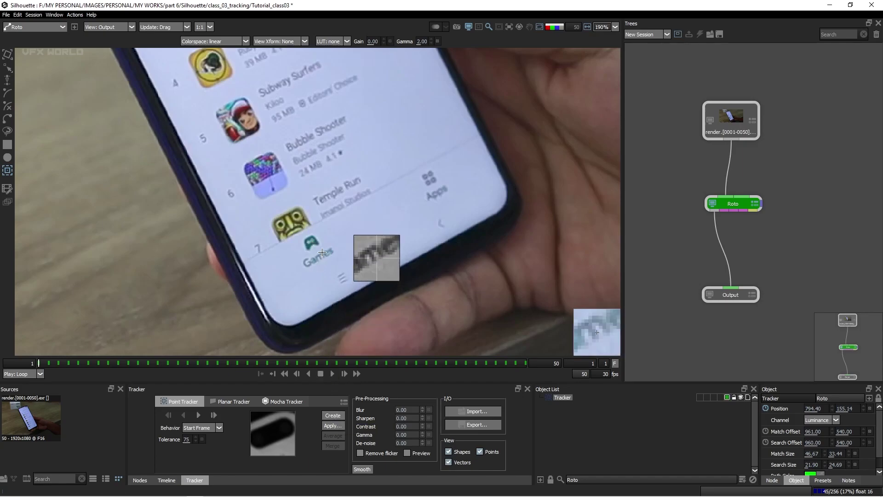
pyautogui.moveTo(312, 242); pyautogui.dragTo(326, 257)
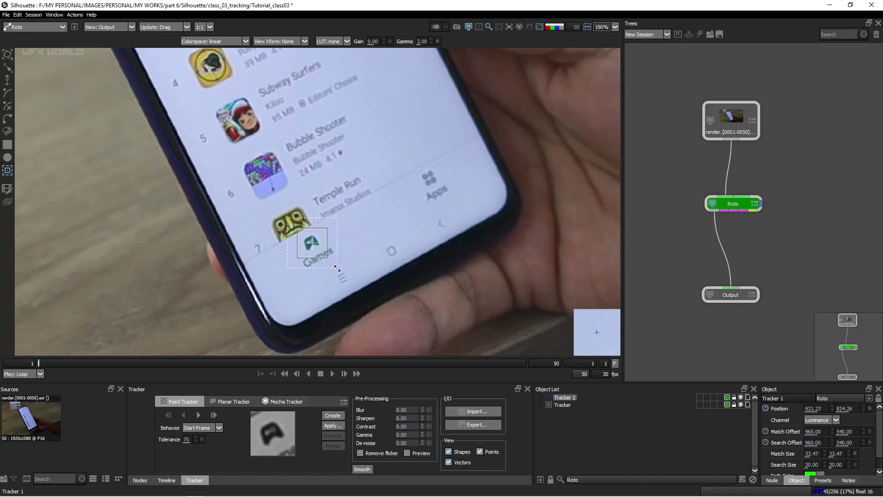
# Track the Games icon tracker forward to frame 50 and scrub back to frame 1 to check its path.
pyautogui.click(212, 415)
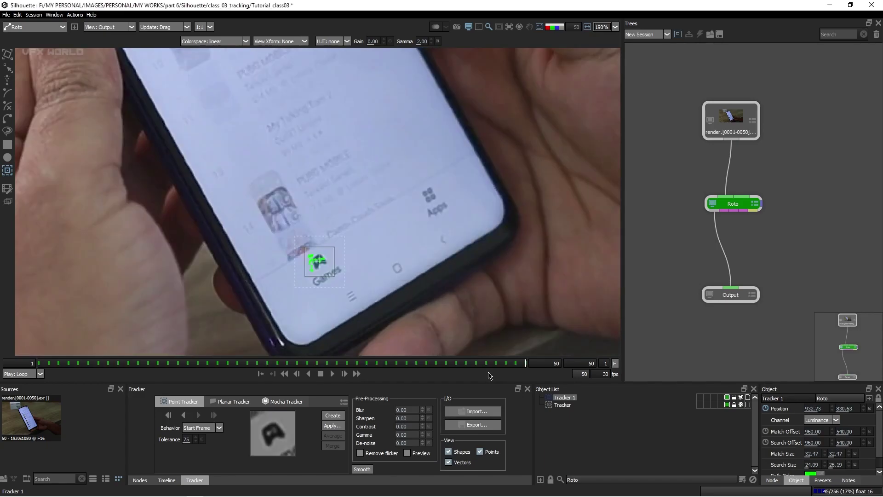
pyautogui.moveTo(491, 364); pyautogui.dragTo(7, 355)
pyautogui.scroll(-5, 219, 215)
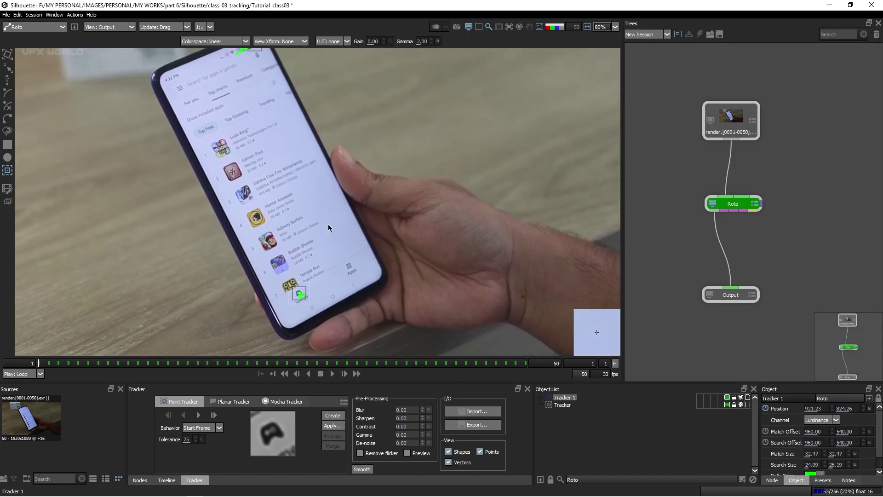
pyautogui.moveTo(336, 209); pyautogui.dragTo(353, 234)
pyautogui.moveTo(208, 364); pyautogui.dragTo(29, 365)
pyautogui.moveTo(302, 220); pyautogui.dragTo(323, 223)
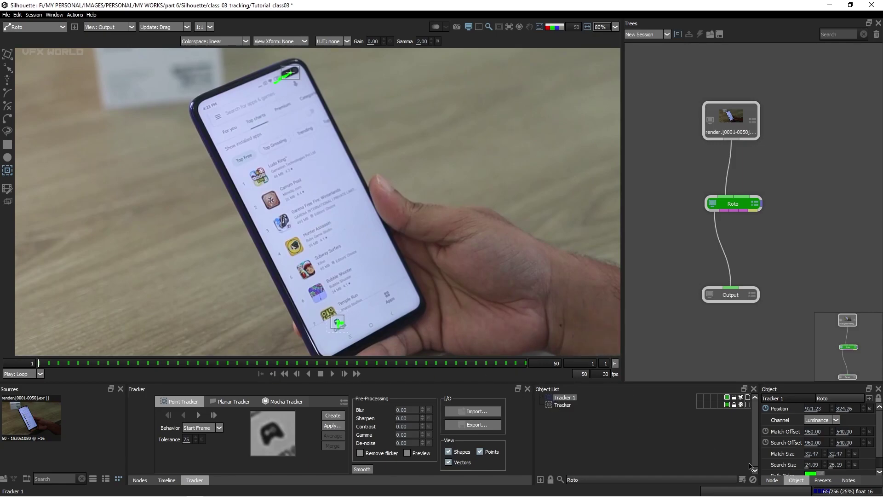
pyautogui.click(743, 480)
pyautogui.moveTo(568, 417); pyautogui.dragTo(563, 399)
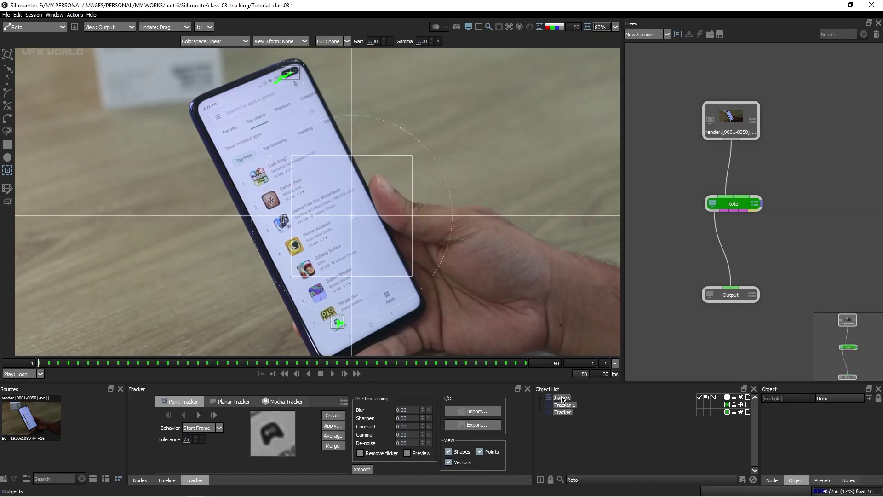
pyautogui.click(337, 428)
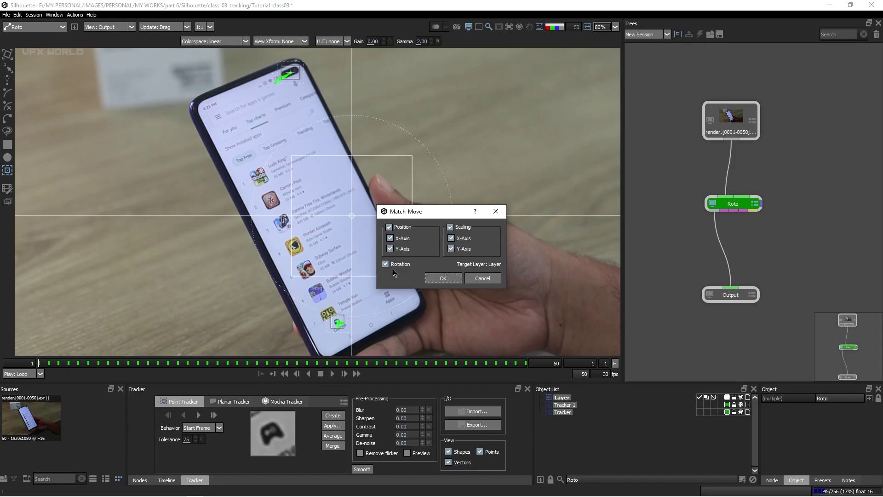
pyautogui.click(482, 279)
pyautogui.click(613, 452)
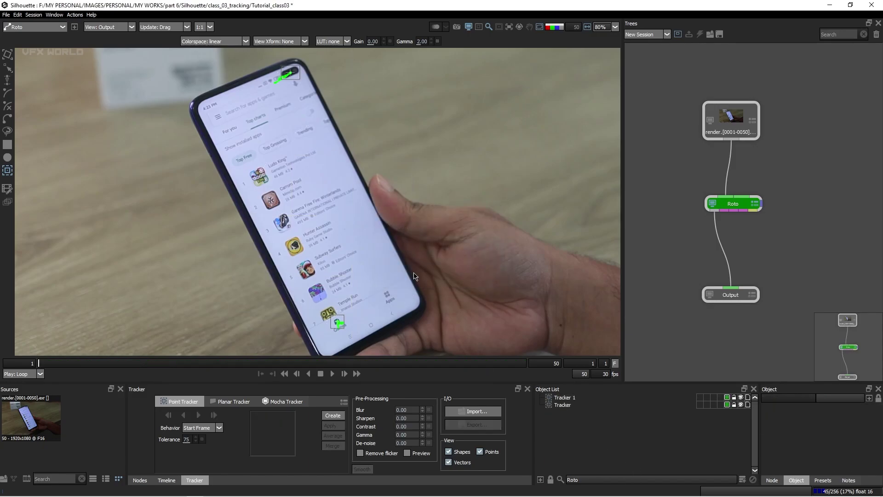
# Create a point tracker on the phone's Apps icon with a match area of about 30 by 34 and track it forward to frame 50.
pyautogui.scroll(5, 393, 308)
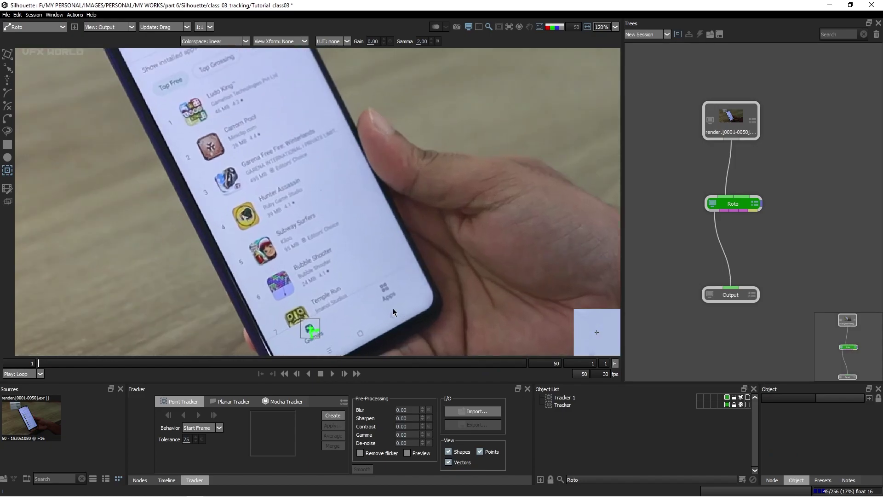
pyautogui.click(388, 295)
pyautogui.moveTo(390, 286); pyautogui.dragTo(395, 292)
pyautogui.click(199, 415)
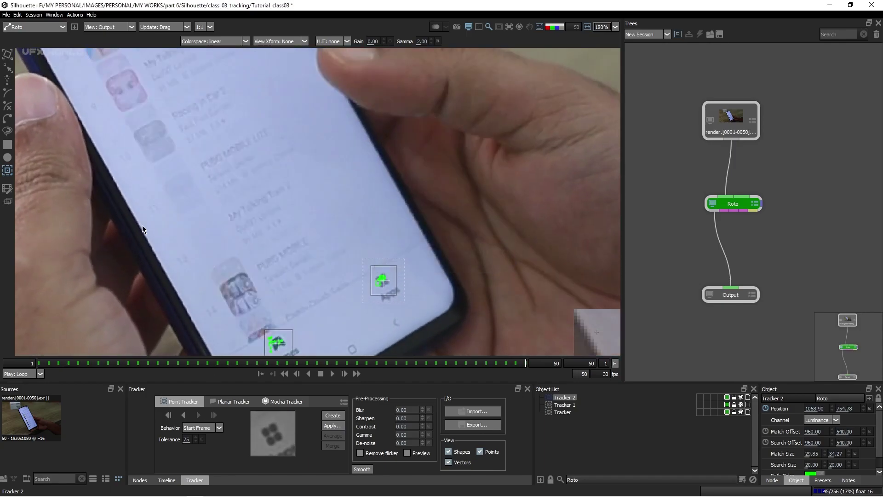
# At frame 50, create a tracker on the phone's 4:23 PM clock with a match area of about 51 by 41 and track it backward to frame 1.
pyautogui.moveTo(156, 83); pyautogui.dragTo(319, 195)
pyautogui.moveTo(299, 124); pyautogui.dragTo(326, 224)
pyautogui.moveTo(295, 184); pyautogui.dragTo(319, 244)
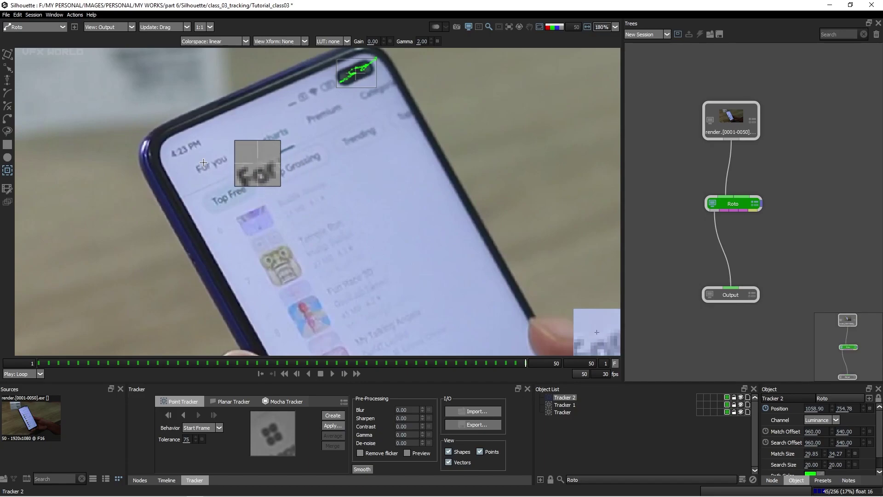
pyautogui.click(197, 145)
pyautogui.moveTo(207, 155)
pyautogui.mouseDown()
pyautogui.moveTo(219, 162)
pyautogui.moveTo(195, 143)
pyautogui.mouseUp()
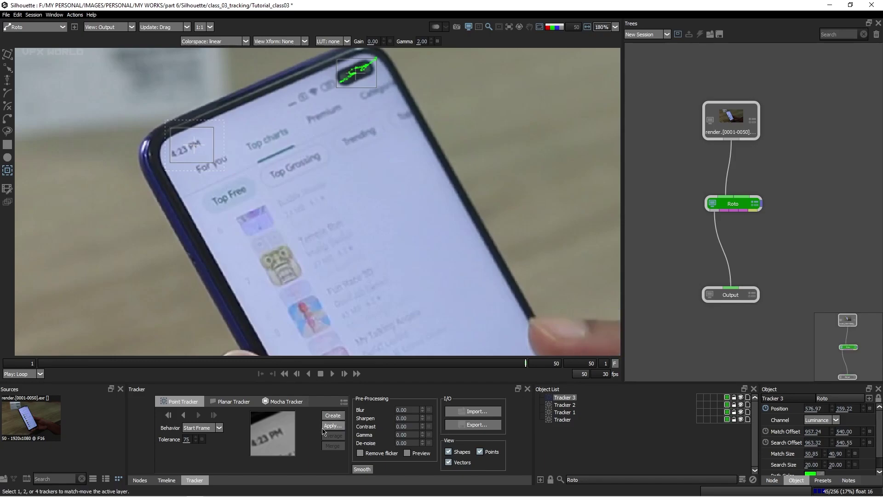
pyautogui.click(184, 415)
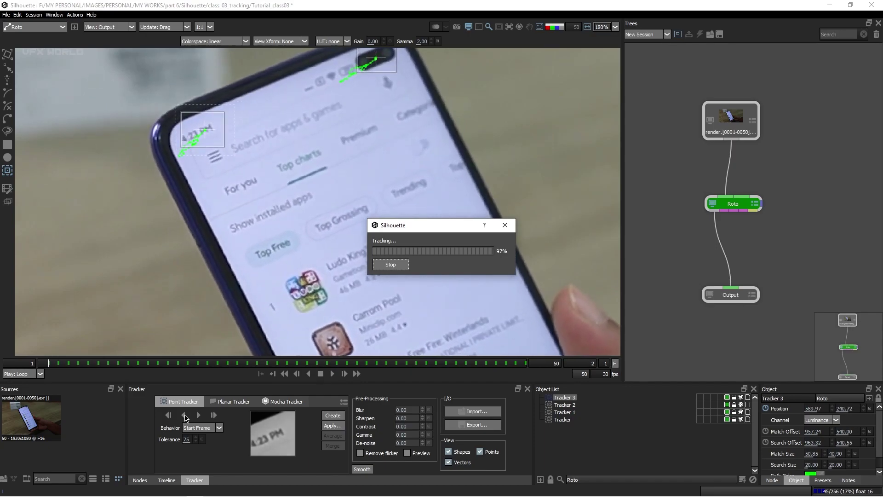
# Create a new layer and apply all four point trackers to it as corner-pin tracking.
pyautogui.scroll(-4, 256, 271)
pyautogui.moveTo(256, 272); pyautogui.dragTo(263, 186)
pyautogui.scroll(-1, 264, 186)
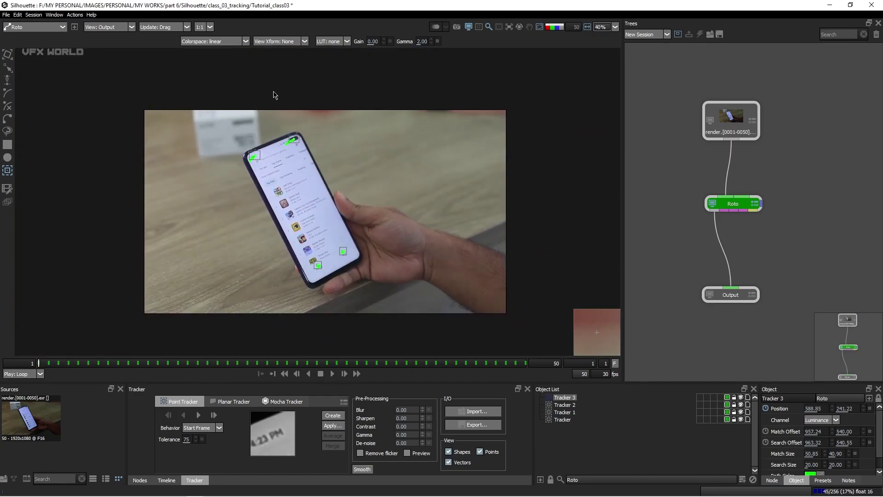
pyautogui.scroll(3, 302, 237)
pyautogui.moveTo(302, 236); pyautogui.dragTo(301, 257)
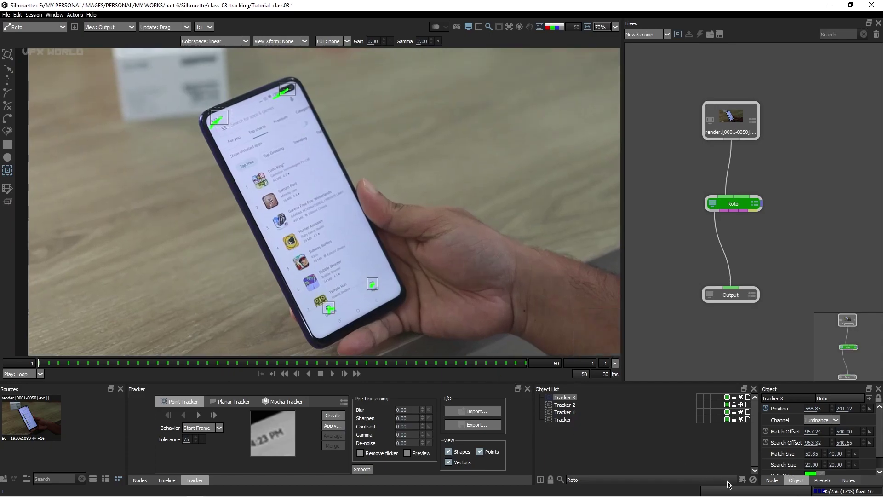
pyautogui.click(743, 480)
pyautogui.click(567, 427)
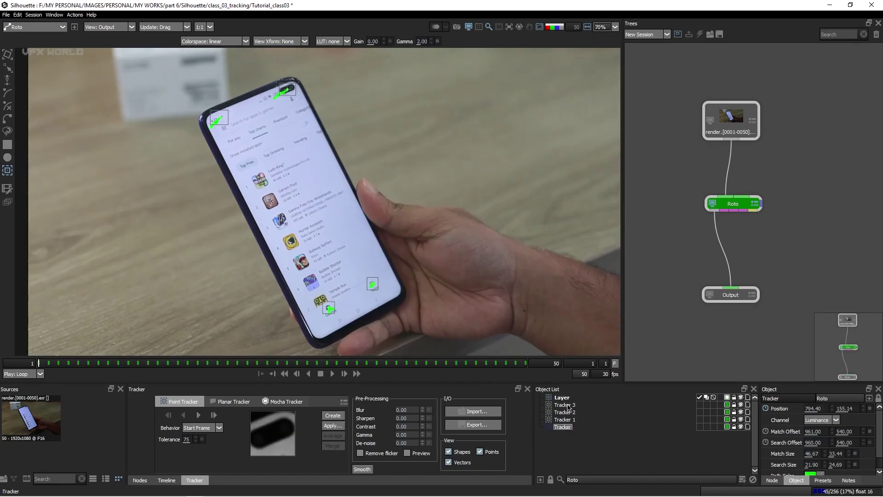
pyautogui.keyDown('shift'); pyautogui.click(568, 399); pyautogui.keyUp('shift')
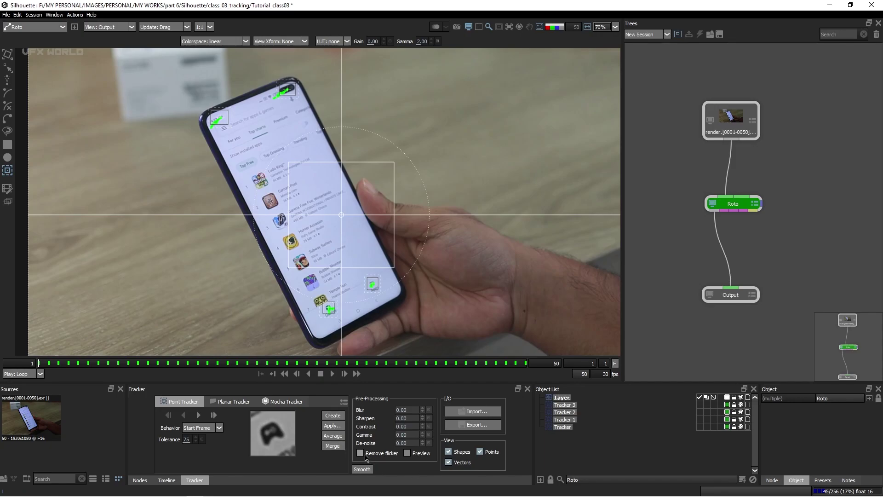
pyautogui.click(336, 427)
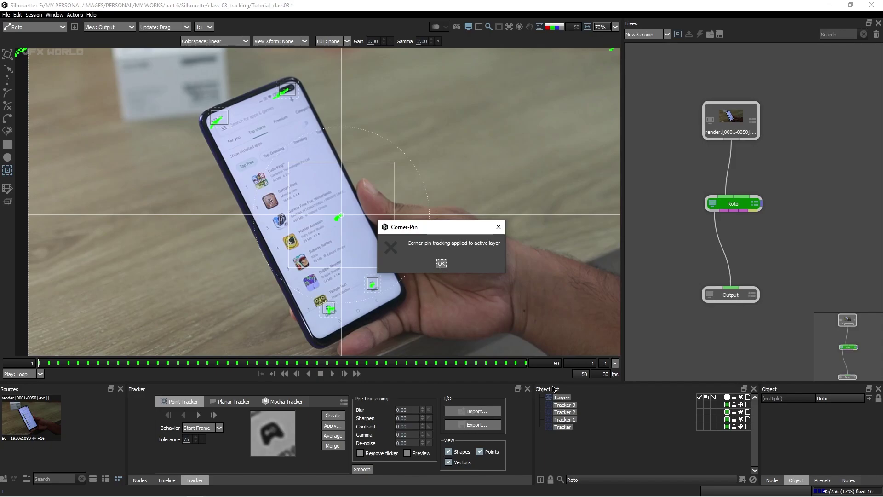
pyautogui.click(441, 264)
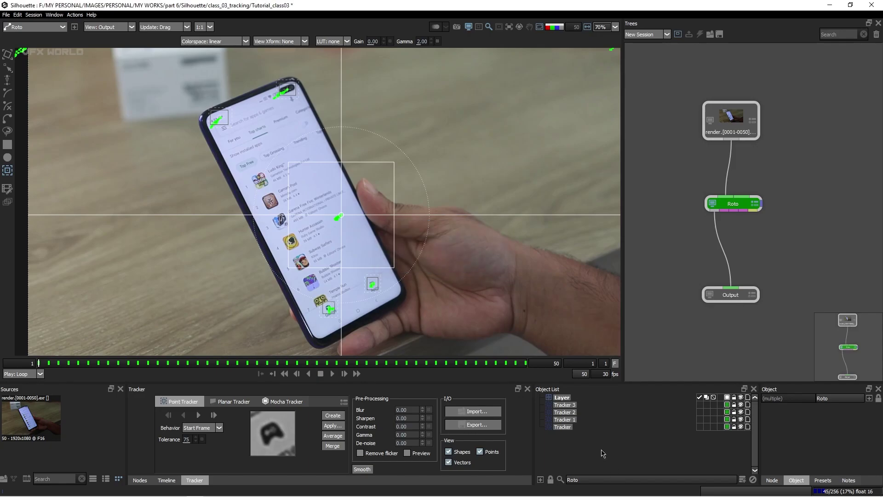
# Start a B-spline in the corner-pinned layer, placing points along the top edge of the phone's screen.
pyautogui.click(604, 455)
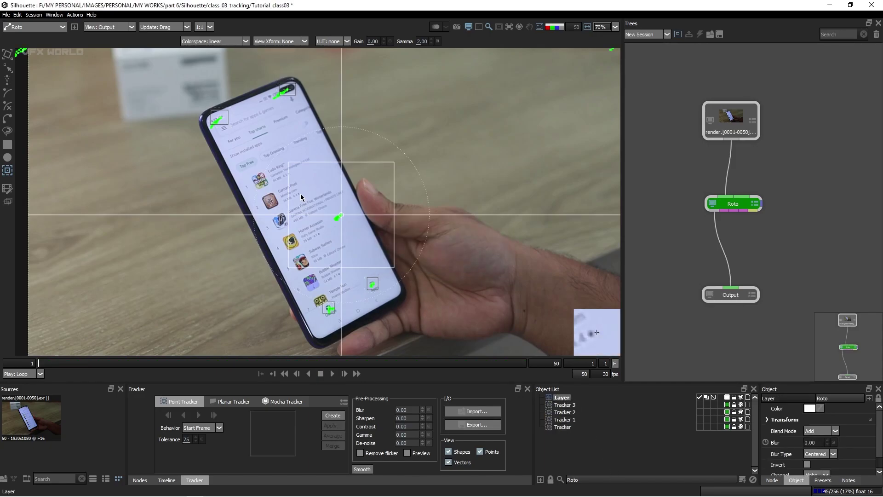
pyautogui.press('b')
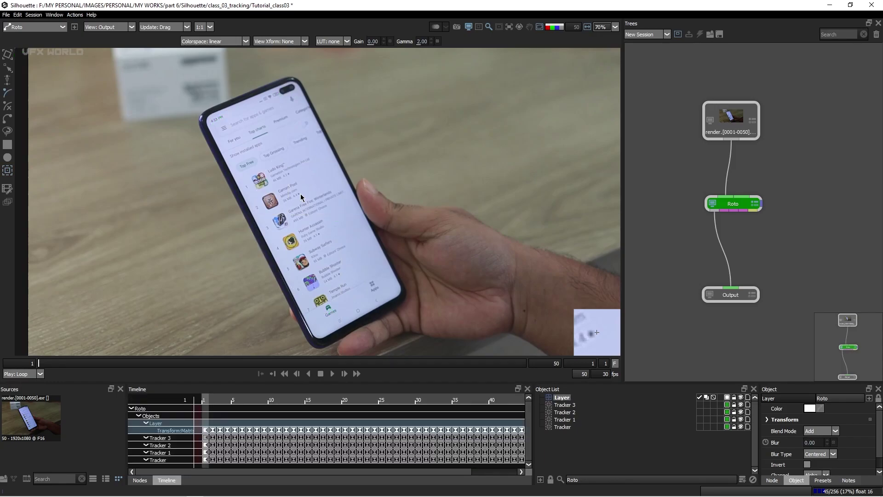
pyautogui.scroll(5, 253, 140)
pyautogui.moveTo(188, 123); pyautogui.dragTo(161, 176)
pyautogui.scroll(1, 162, 175)
pyautogui.click(150, 164)
pyautogui.click(251, 110)
pyautogui.click(305, 89)
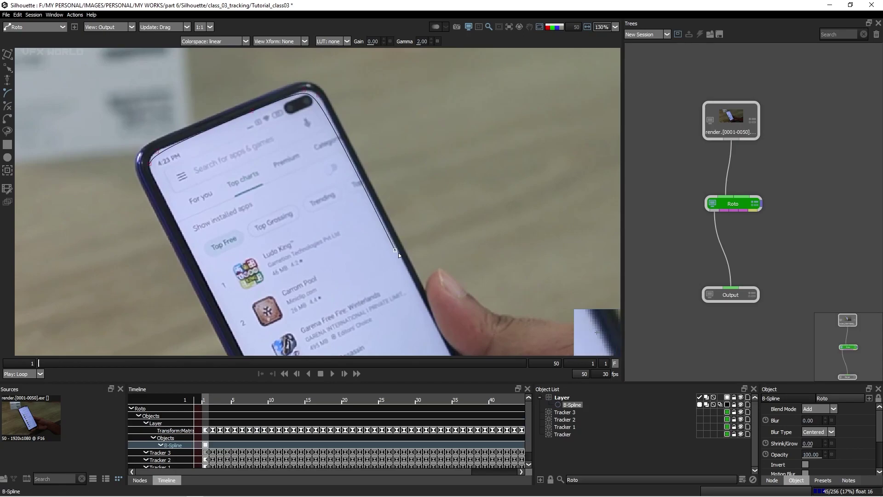
# Continue the B-spline down the thumb-side edge, around the bottom corners and up the opposite edge of the phone's screen, closing the shape.
pyautogui.moveTo(394, 249); pyautogui.dragTo(327, 76)
pyautogui.scroll(1, 399, 193)
pyautogui.click(426, 269)
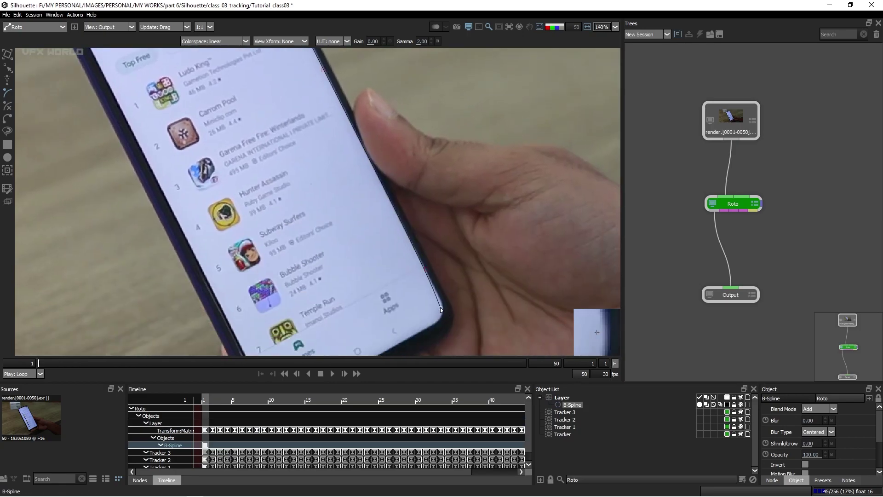
pyautogui.moveTo(434, 324); pyautogui.dragTo(454, 292)
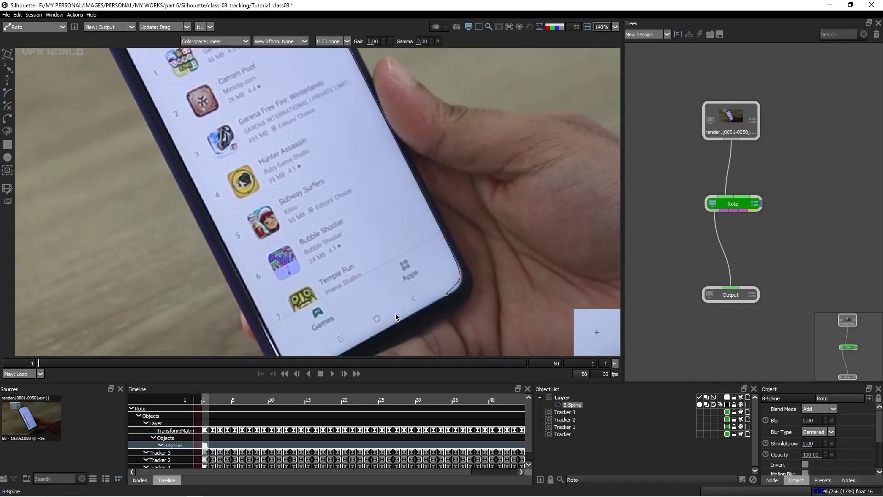
pyautogui.moveTo(396, 316); pyautogui.dragTo(461, 256)
pyautogui.click(376, 310)
pyautogui.click(358, 306)
pyautogui.click(349, 299)
pyautogui.moveTo(324, 227); pyautogui.dragTo(374, 373)
pyautogui.click(265, 184)
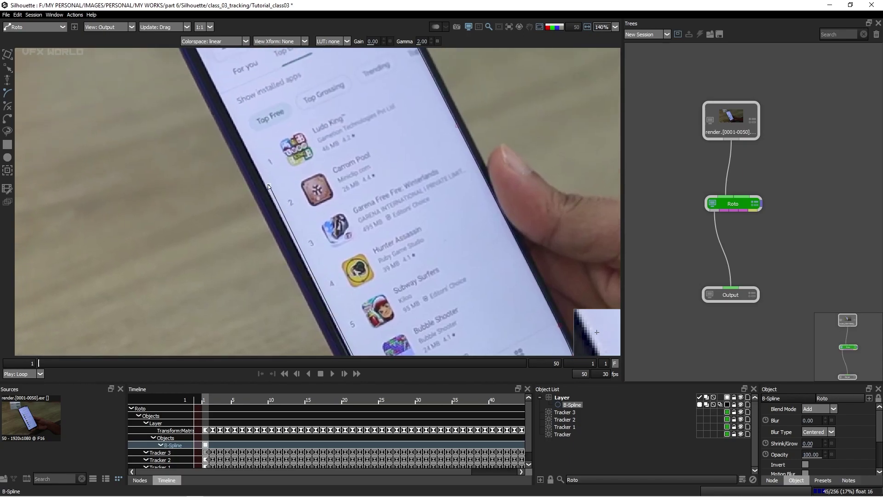
pyautogui.moveTo(263, 159); pyautogui.dragTo(285, 286)
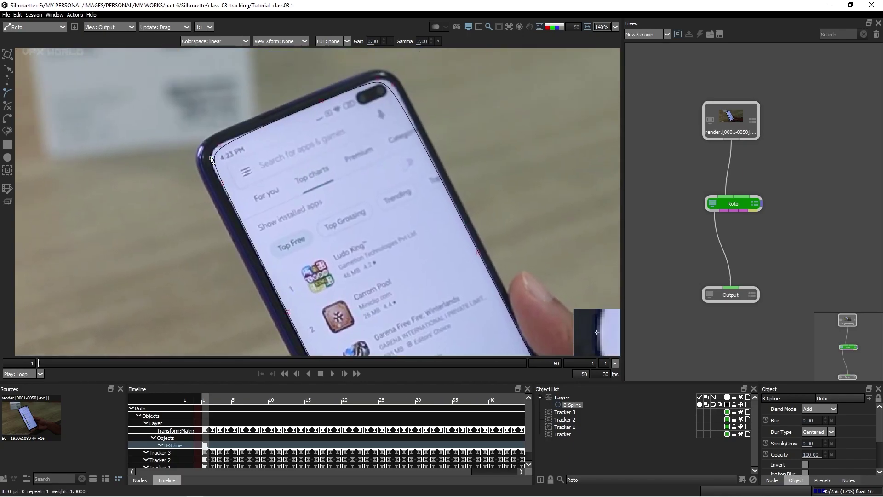
# Play the clip to check how the B-spline follows the screen, return to frame 1 and inspect the phone's top corners.
pyautogui.scroll(-4, 221, 184)
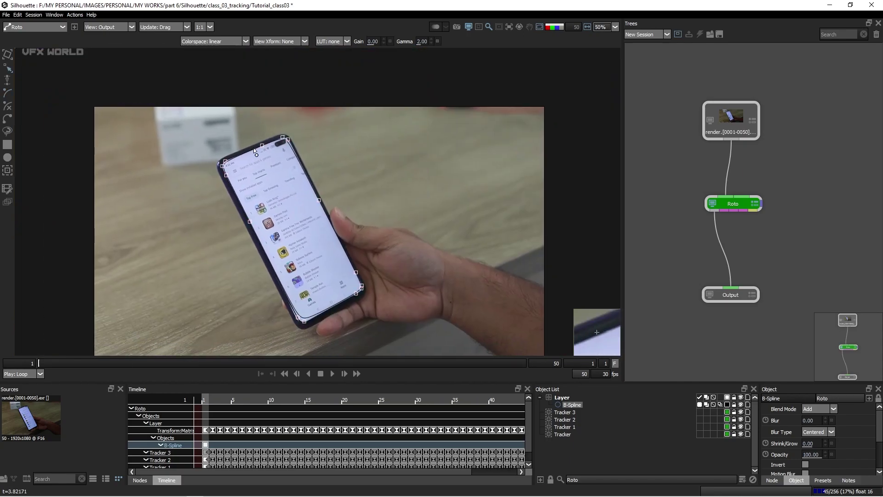
pyautogui.scroll(2, 350, 203)
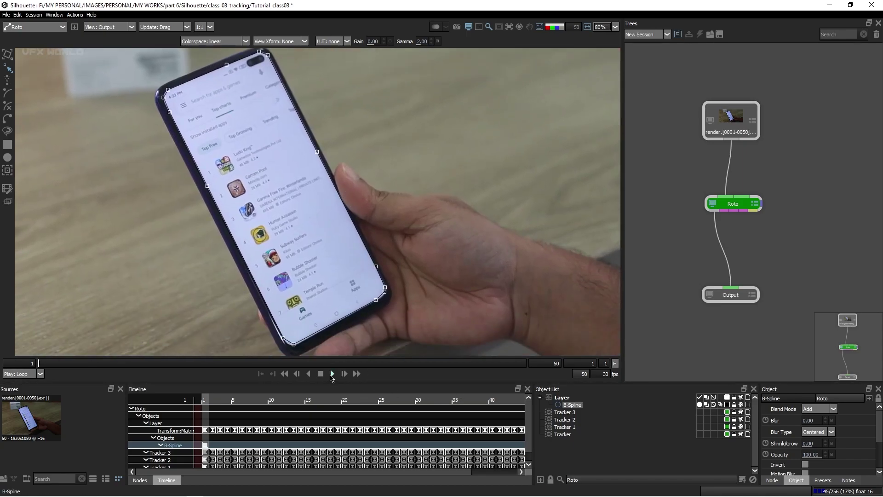
pyautogui.click(332, 374)
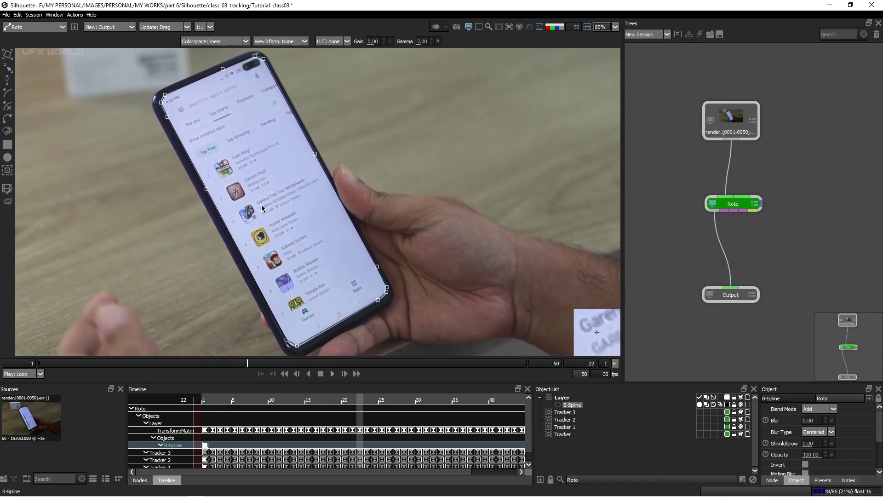
pyautogui.click(323, 376)
pyautogui.moveTo(347, 363); pyautogui.dragTo(9, 389)
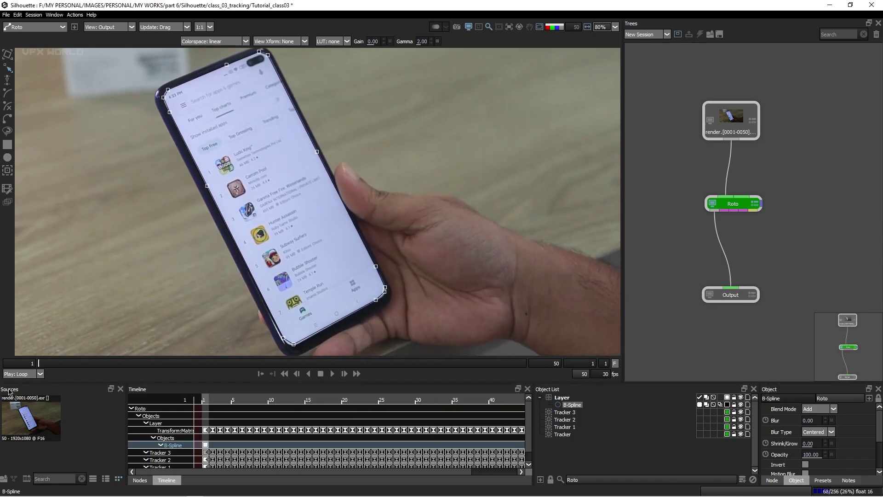
pyautogui.scroll(3, 246, 145)
pyautogui.moveTo(246, 145); pyautogui.dragTo(262, 240)
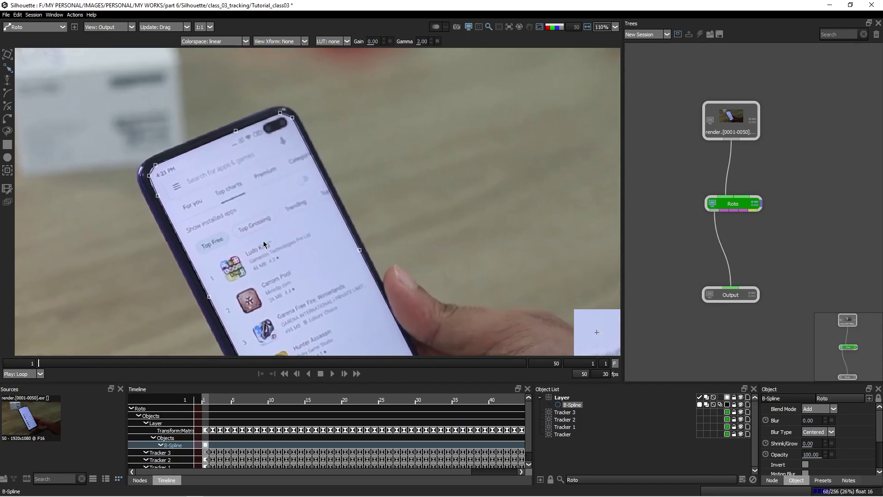
# Stabilize the view on the active corner-pinned layer and play the clip to check the stabilization.
pyautogui.click(568, 398)
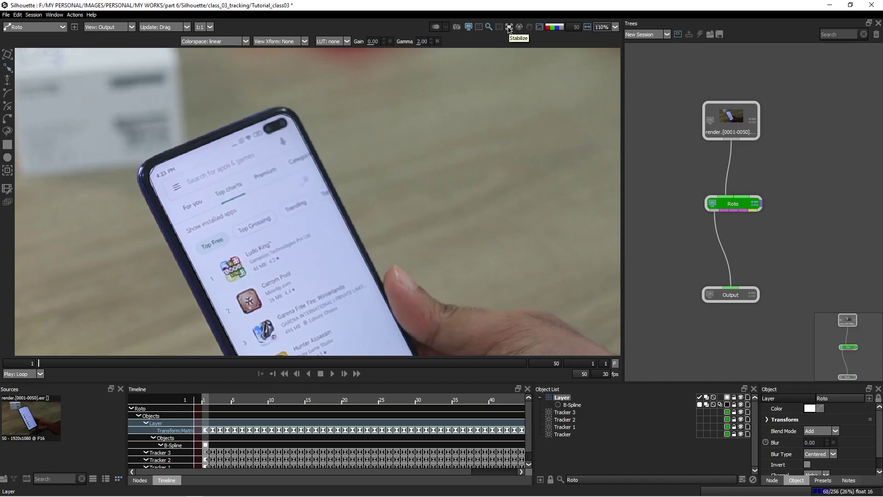
pyautogui.scroll(-4, 250, 228)
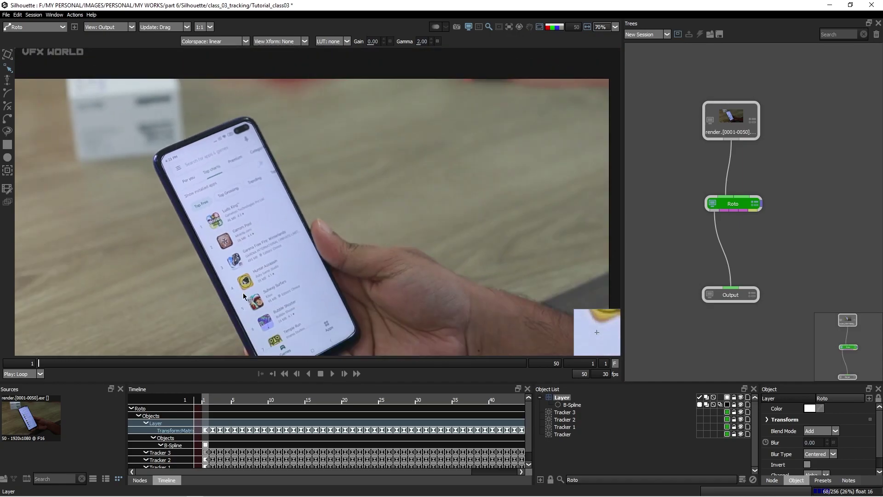
pyautogui.click(509, 27)
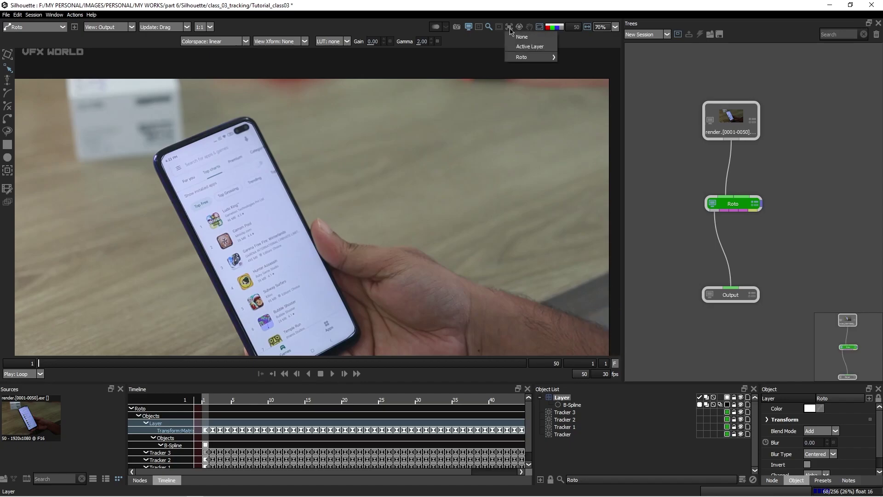
pyautogui.moveTo(529, 56)
pyautogui.click(530, 47)
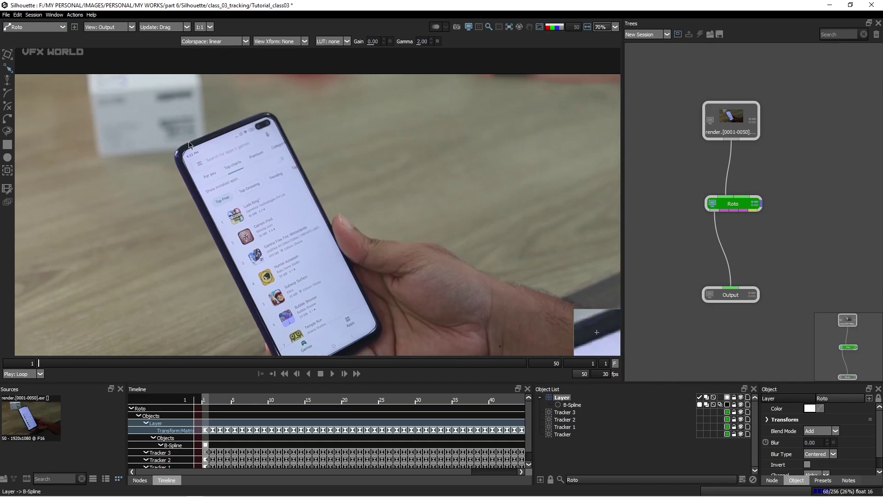
pyautogui.scroll(-4, 202, 144)
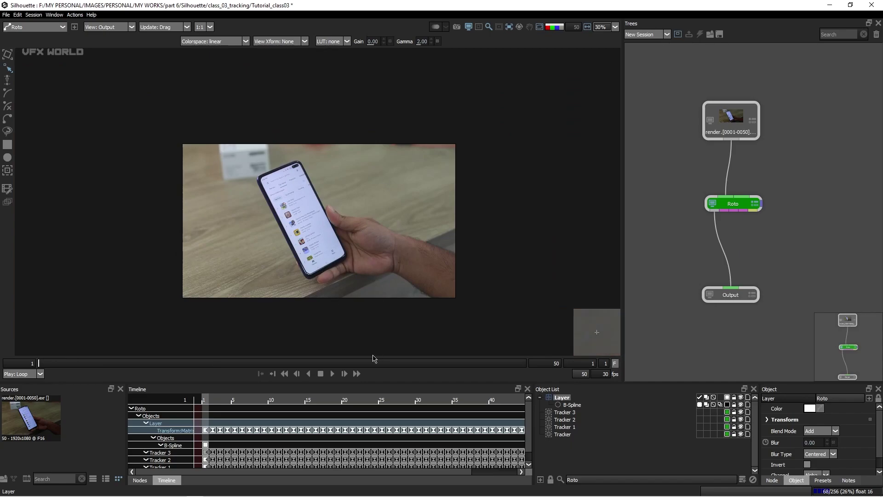
pyautogui.click(332, 374)
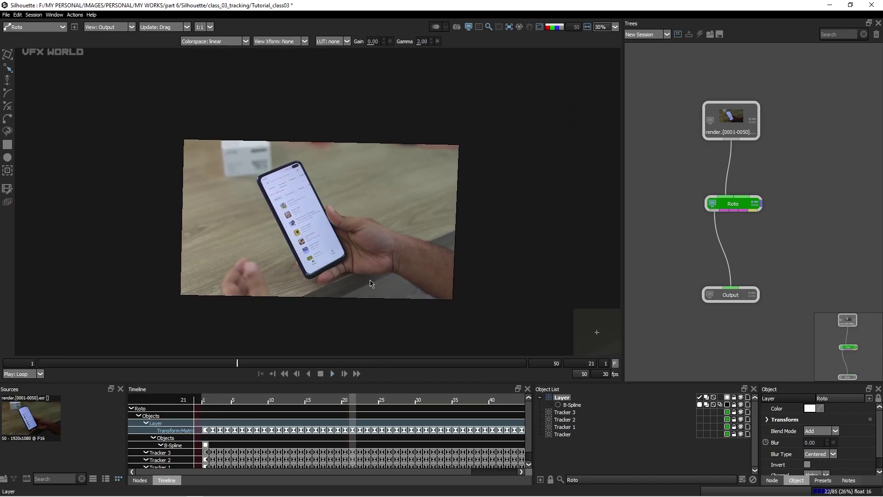
# Examine the phone's lower screen area during the stabilized playback.
pyautogui.scroll(5, 304, 281)
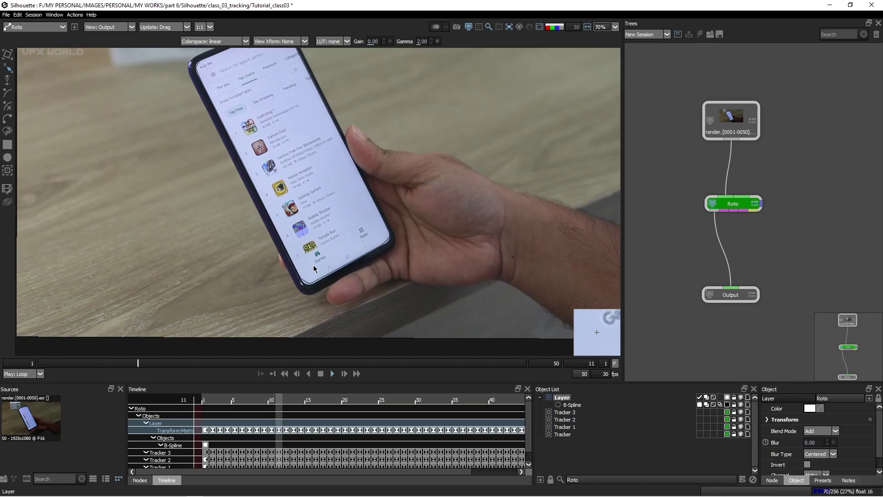
pyautogui.scroll(-3, 308, 300)
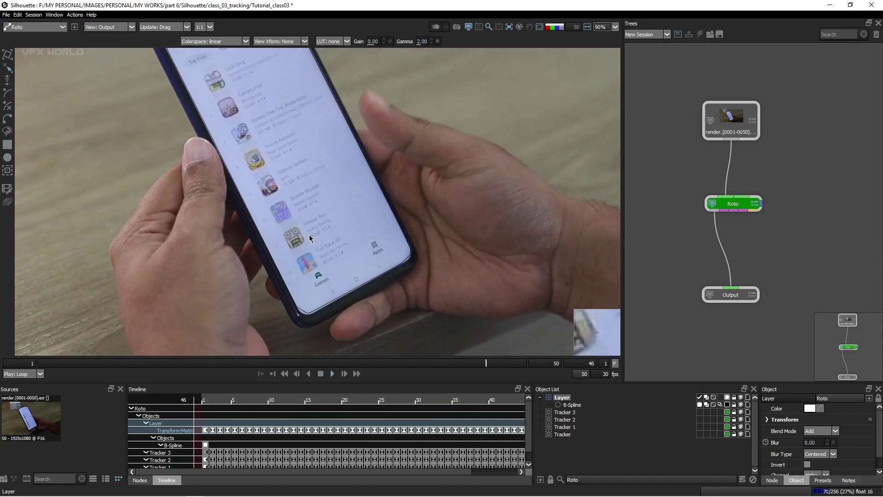
pyautogui.scroll(-2, 303, 244)
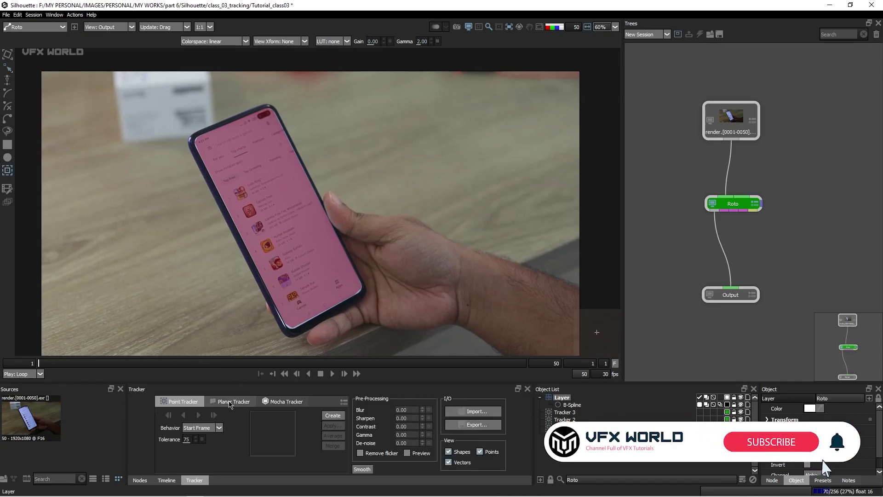
# Delete the layer with its B-spline and all four point trackers from the Roto node.
pyautogui.click(241, 402)
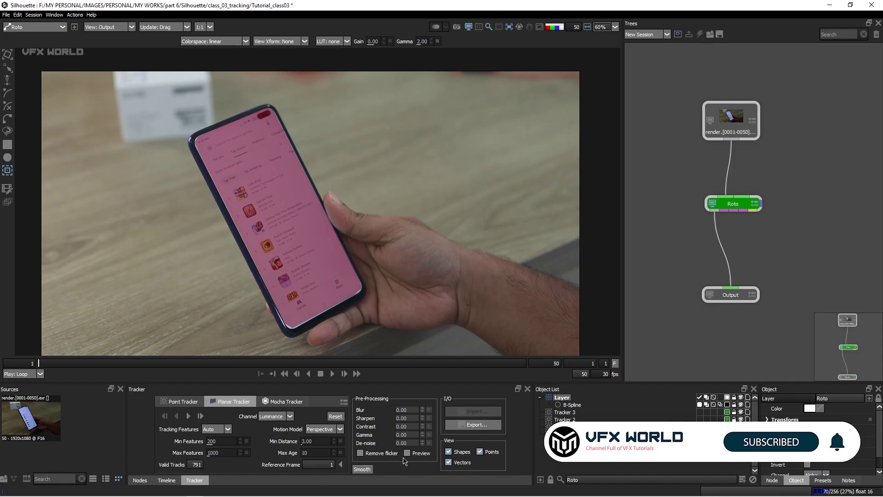
pyautogui.click(543, 408)
pyautogui.click(540, 398)
pyautogui.keyDown('shift'); pyautogui.click(563, 428); pyautogui.keyUp('shift')
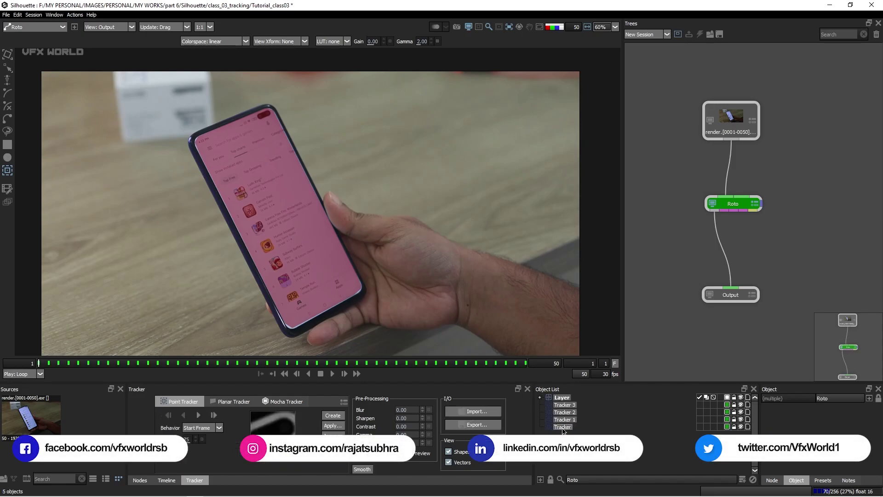
pyautogui.press('Delete')
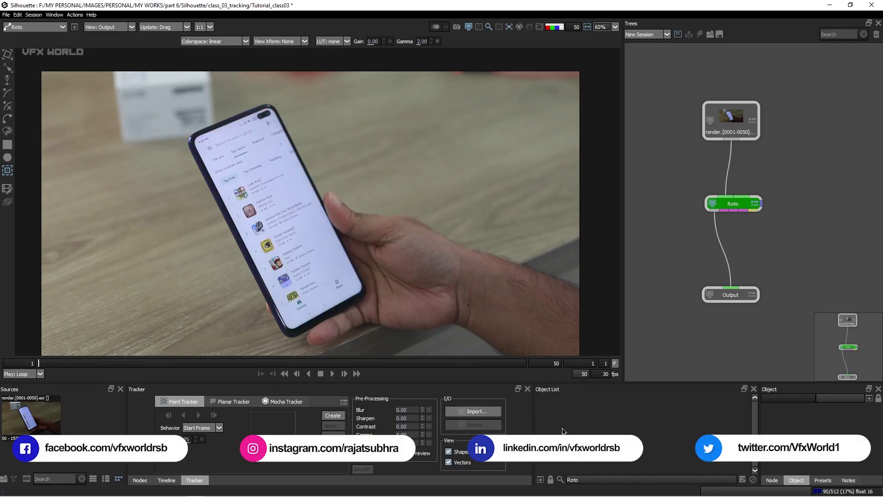
# Switch to the Planar Tracker and create a new empty layer.
pyautogui.moveTo(331, 259); pyautogui.dragTo(351, 233)
pyautogui.click(230, 401)
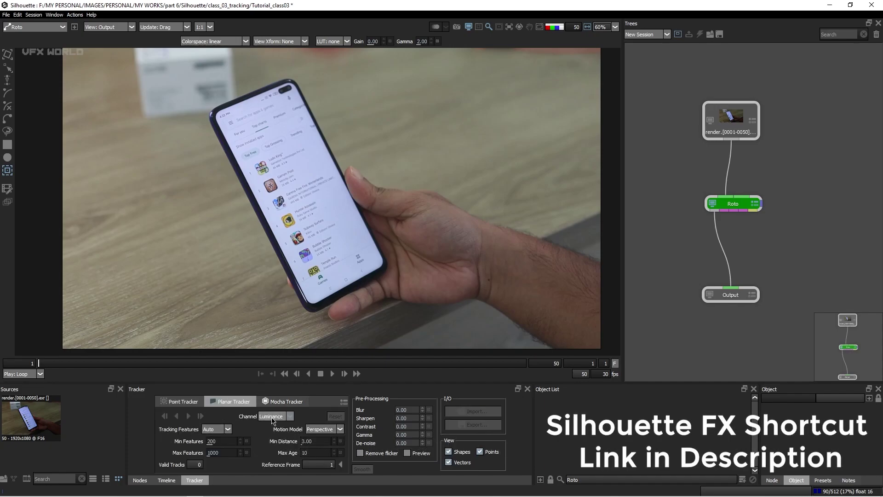
pyautogui.moveTo(312, 236); pyautogui.dragTo(299, 252)
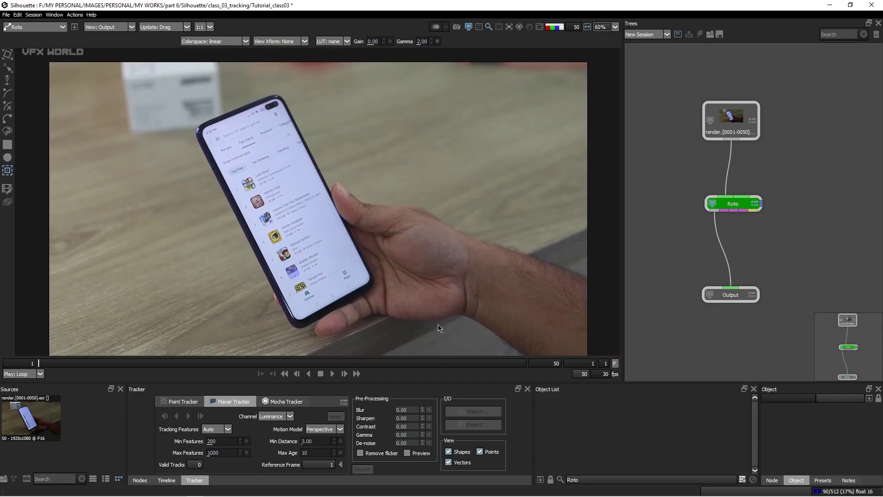
pyautogui.hotkey('ctrl', 'l')
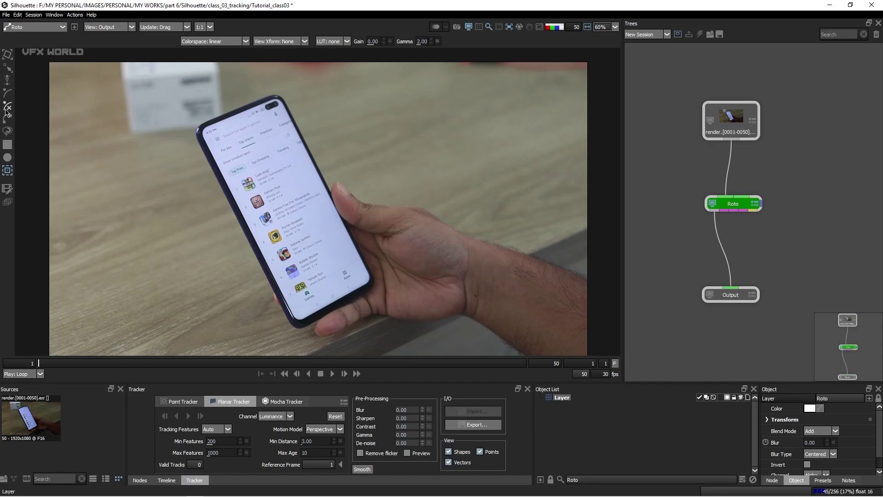
# Draw a closed B-spline in the layer around the top part of the phone's screen and shift its top-edge point toward the middle.
pyautogui.click(8, 94)
pyautogui.moveTo(164, 110); pyautogui.dragTo(160, 144)
pyautogui.scroll(5, 231, 162)
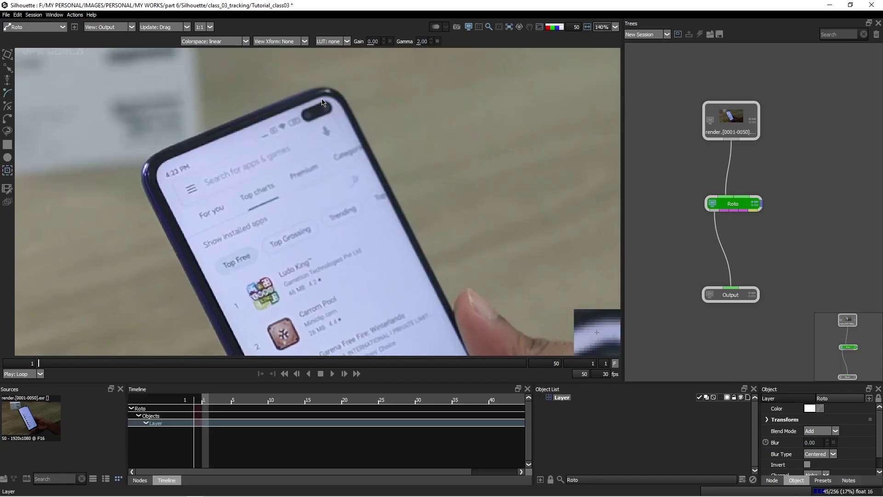
pyautogui.click(322, 98)
pyautogui.click(197, 151)
pyautogui.click(166, 172)
pyautogui.click(169, 218)
pyautogui.click(245, 211)
pyautogui.click(346, 171)
pyautogui.click(358, 140)
pyautogui.click(333, 108)
pyautogui.click(323, 98)
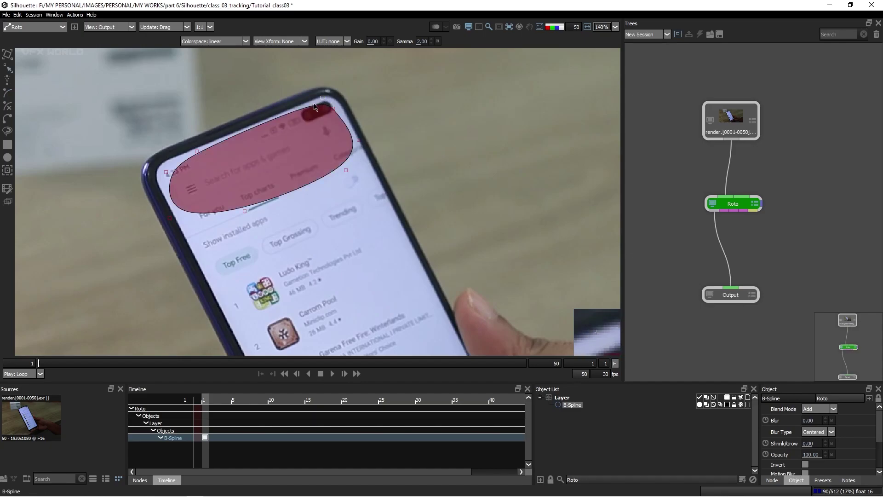
pyautogui.moveTo(222, 163); pyautogui.dragTo(215, 163)
pyautogui.moveTo(315, 97); pyautogui.dragTo(265, 118)
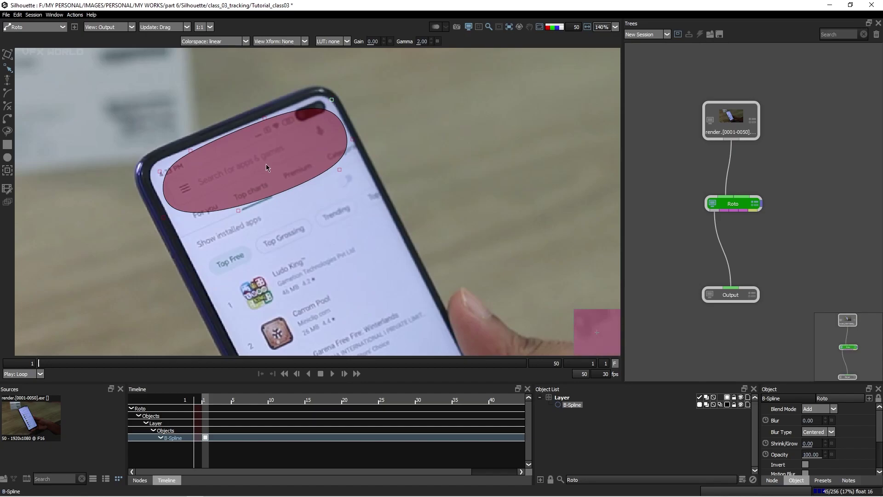
# Hide the shape's colour overlay and inspect the planar tracker's feature points inside the B-spline.
pyautogui.press('s')
pyautogui.moveTo(224, 222); pyautogui.dragTo(203, 212)
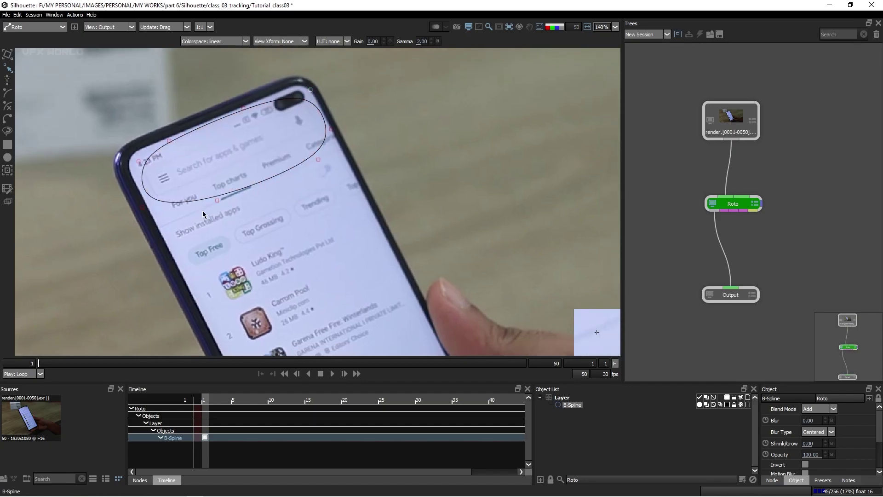
pyautogui.press('t')
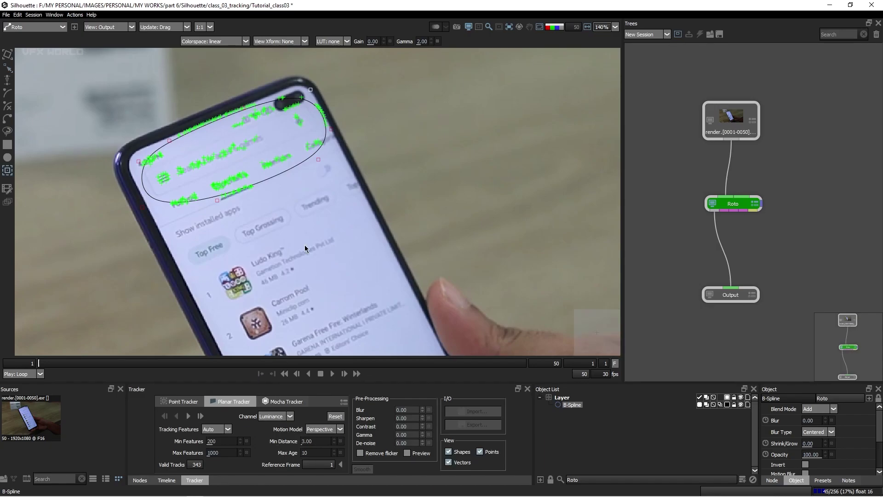
pyautogui.scroll(4, 128, 256)
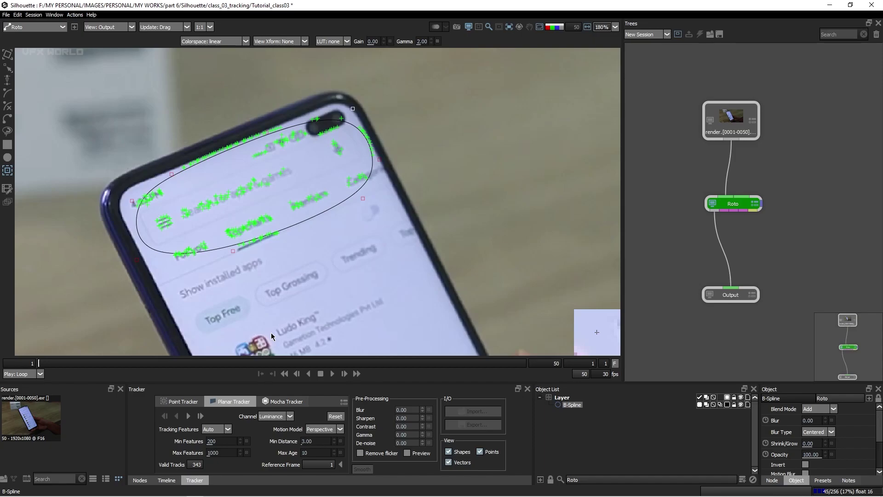
pyautogui.scroll(-5, 271, 333)
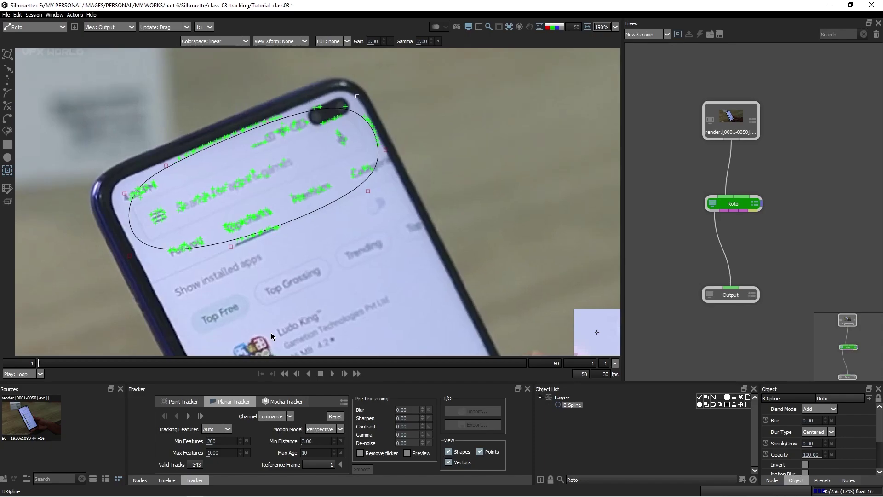
pyautogui.scroll(6, 244, 218)
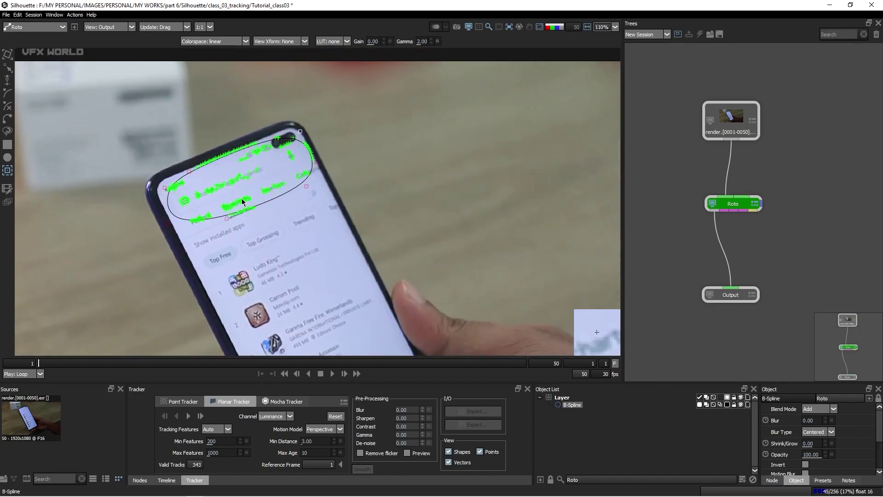
# Compare the Corners and Edges tracking features on the B-spline, and set the tracking features back to Auto.
pyautogui.click(218, 430)
pyautogui.click(219, 444)
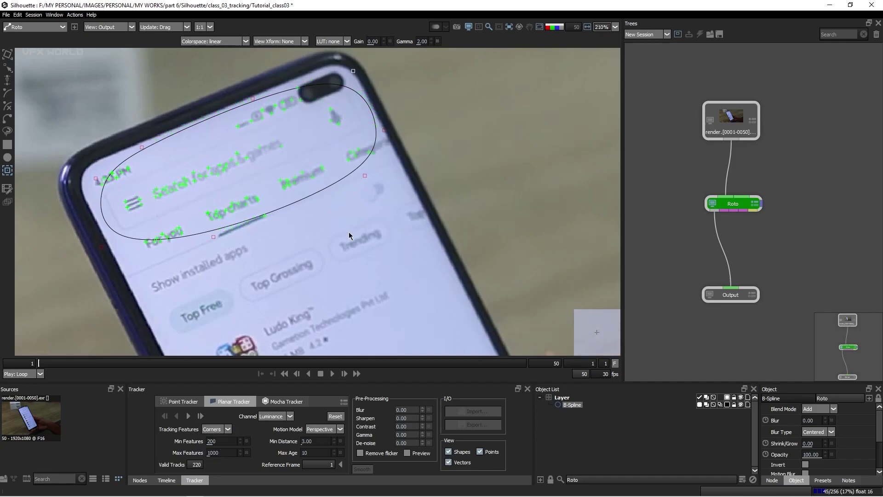
pyautogui.click(215, 429)
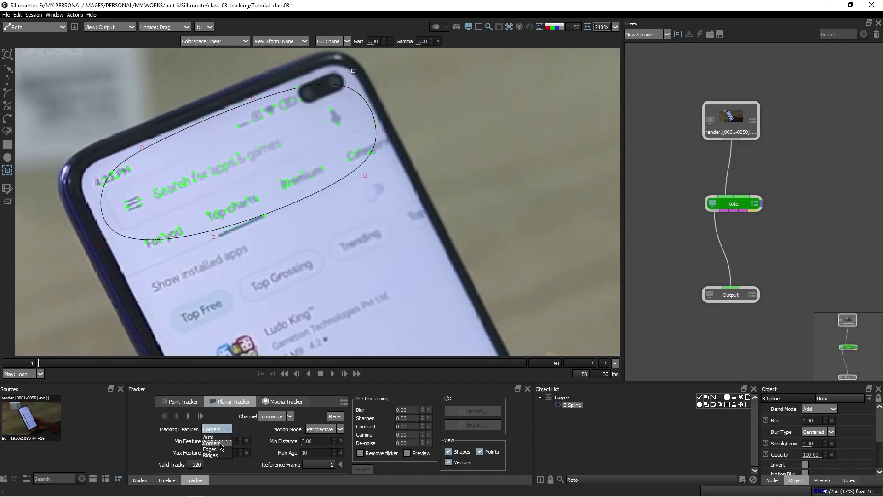
pyautogui.click(216, 445)
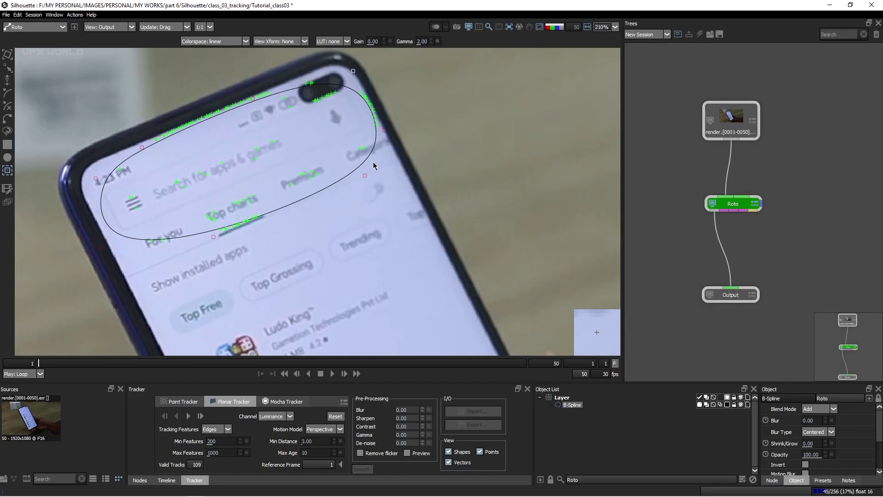
pyautogui.click(222, 430)
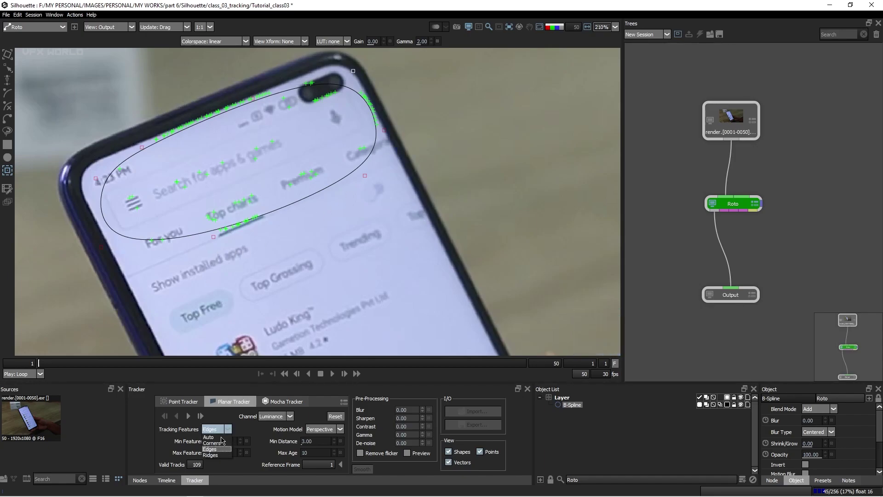
pyautogui.click(222, 437)
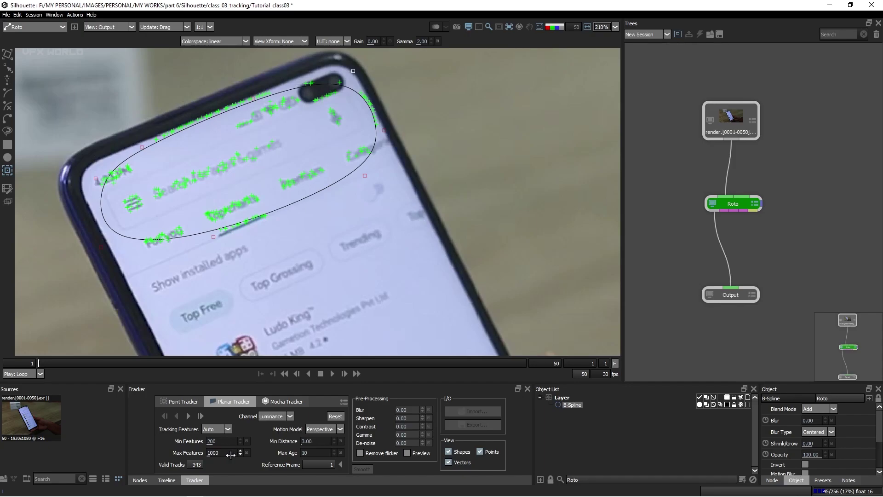
# Keep the Perspective motion model and planar-track the B-spline forward from frame 1, stopping at frame 7.
pyautogui.click(320, 430)
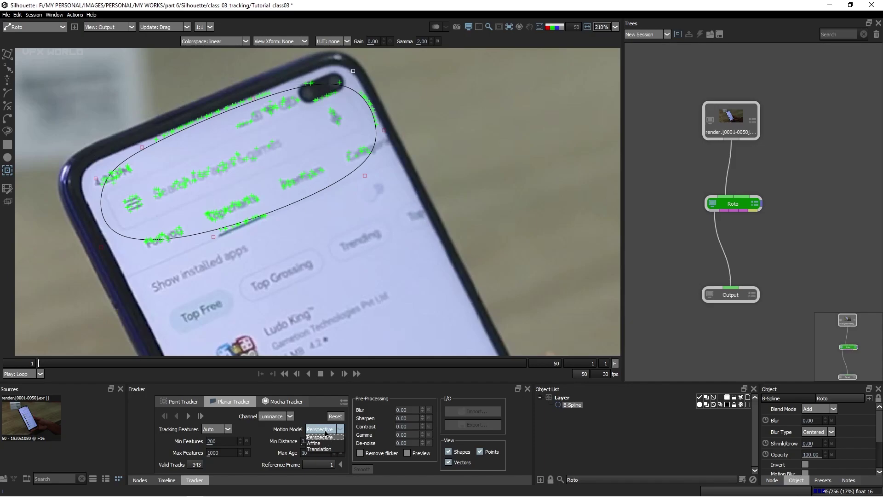
pyautogui.click(326, 433)
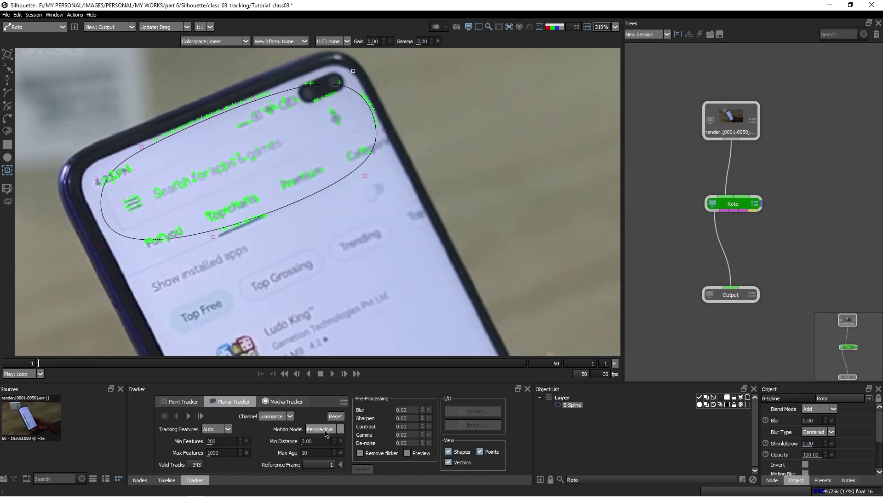
pyautogui.scroll(-4, 342, 236)
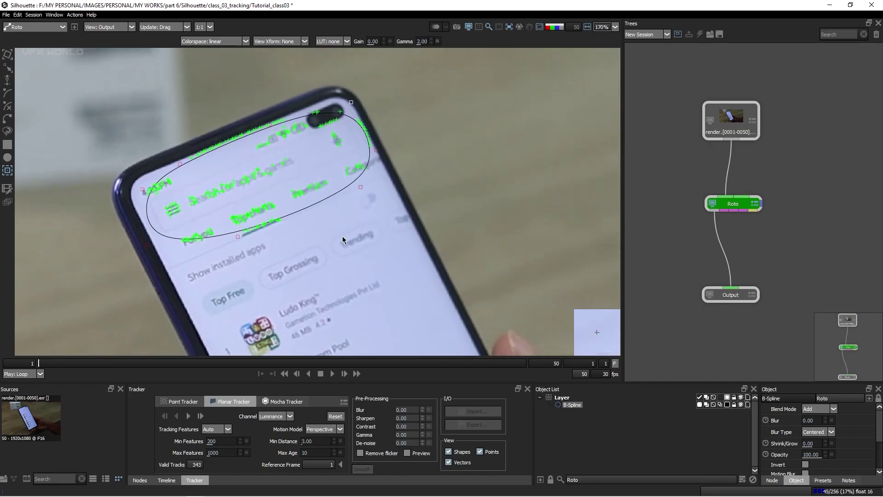
pyautogui.moveTo(342, 236); pyautogui.dragTo(314, 220)
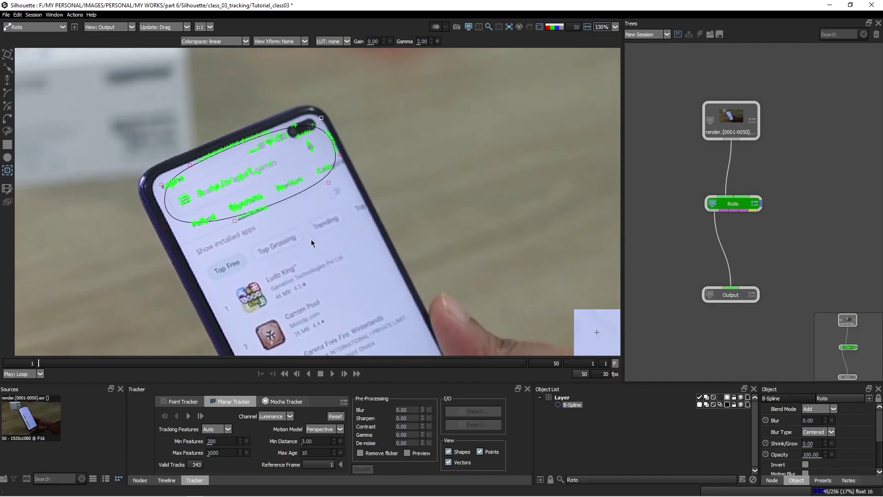
pyautogui.click(188, 416)
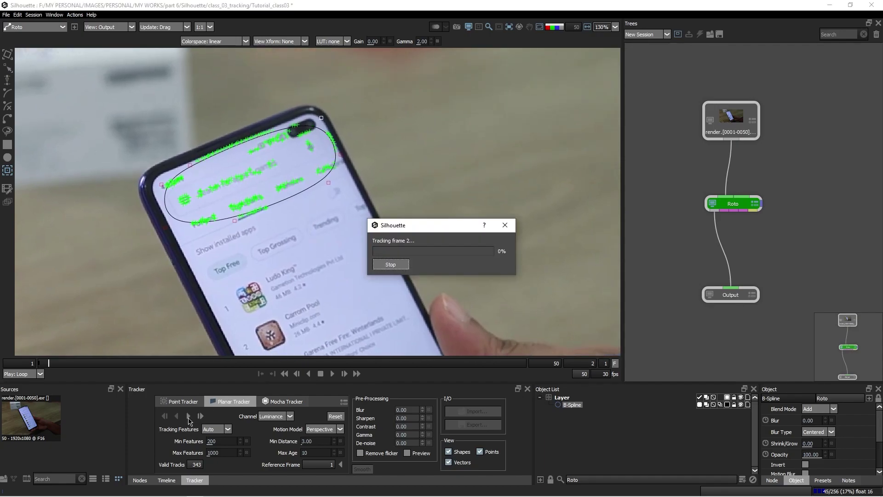
pyautogui.click(401, 265)
# Switch the tracker type to Mocha Tracker for the B-spline.
pyautogui.click(281, 401)
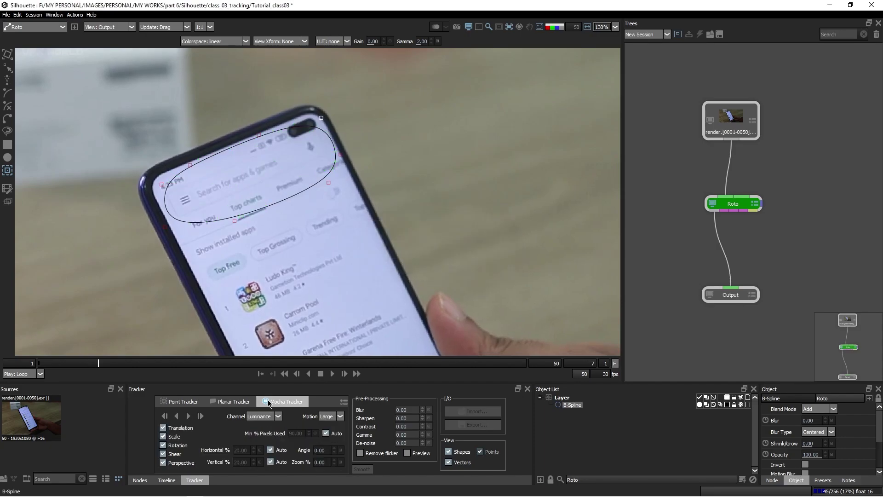